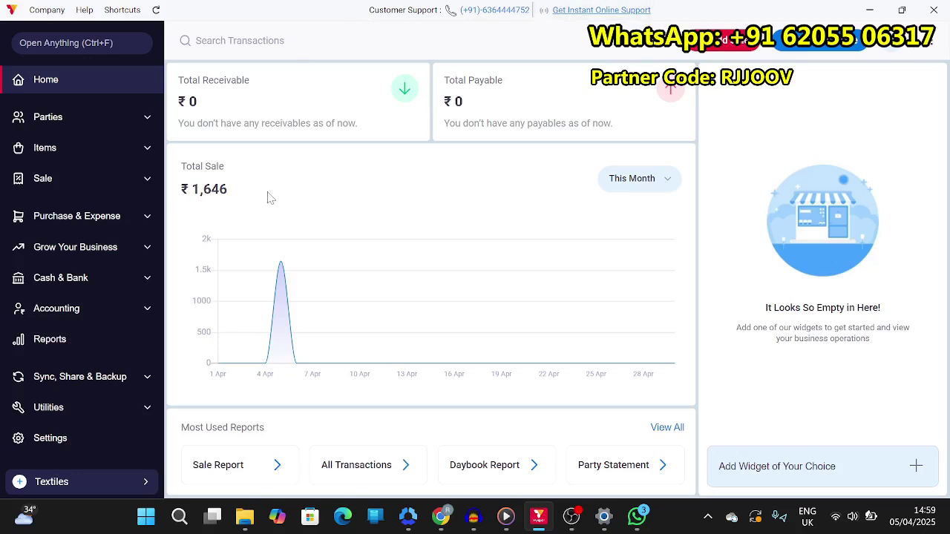
# Display the list of keyboard shortcuts for actions, navigation and activities
pyautogui.click(110, 7)
pyautogui.click(137, 36)
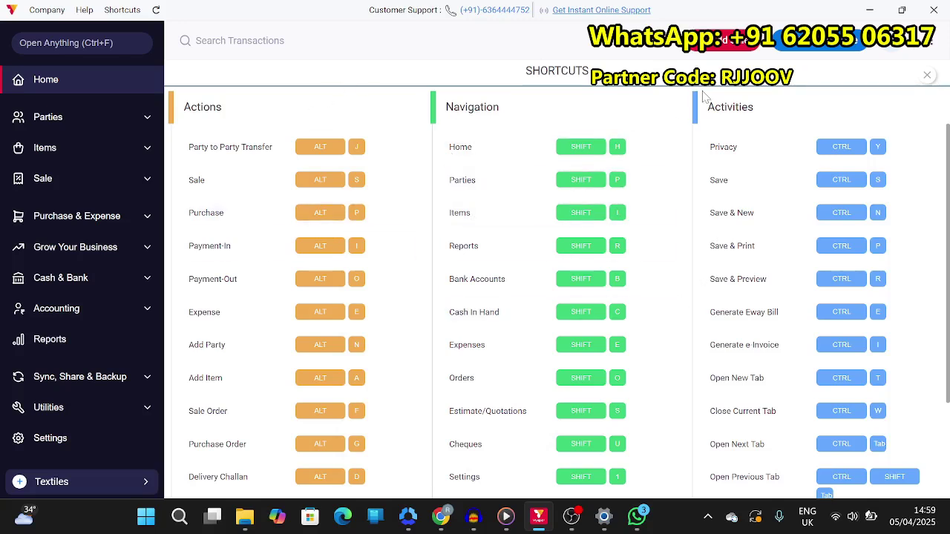
# Search for "set" among the pages and open the general Settings page
pyautogui.click(73, 46)
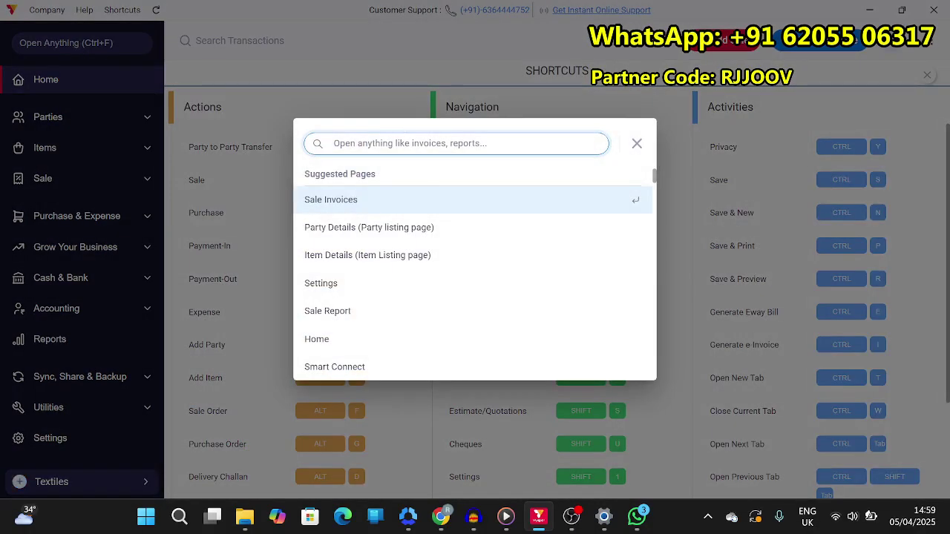
pyautogui.write('set')
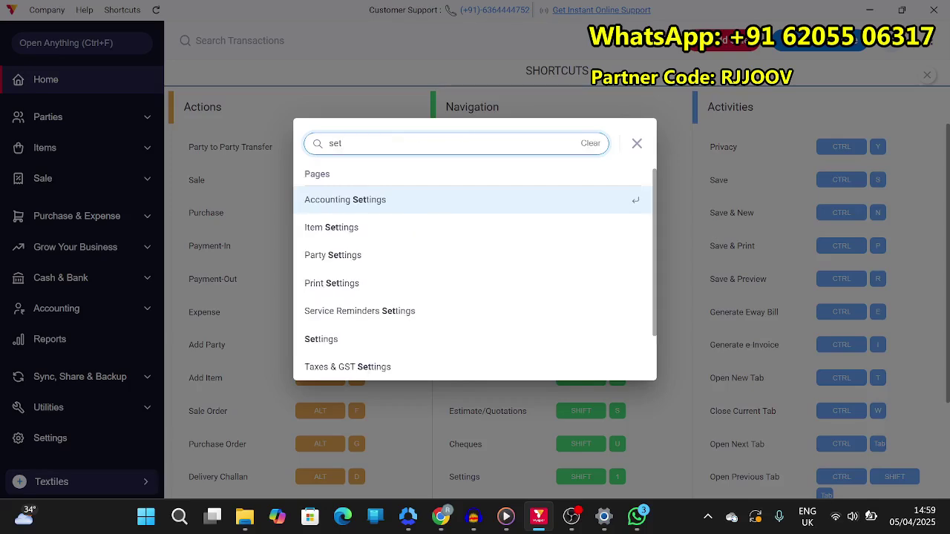
pyautogui.click(343, 341)
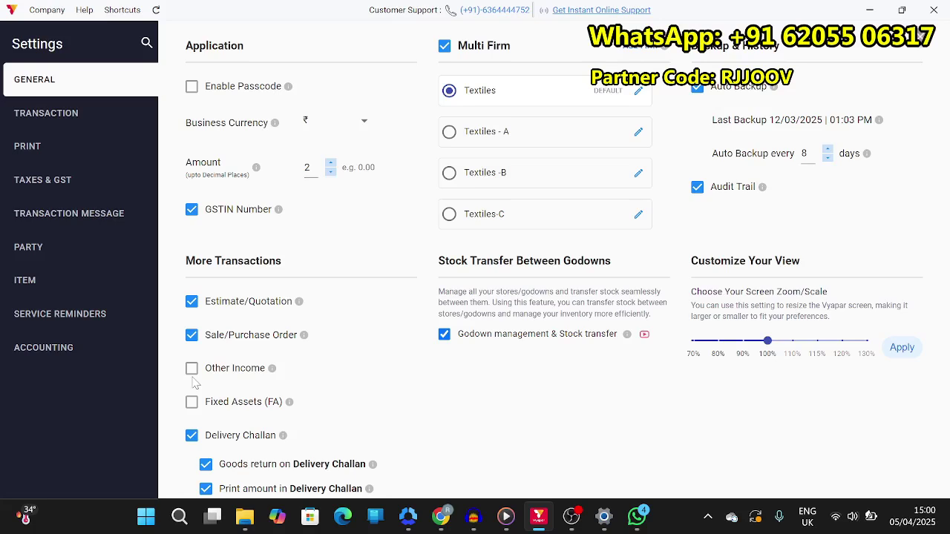
# Look at the Add Firm form under Multi Firm and close it without adding a firm
pyautogui.moveTo(288, 404)
pyautogui.click(631, 53)
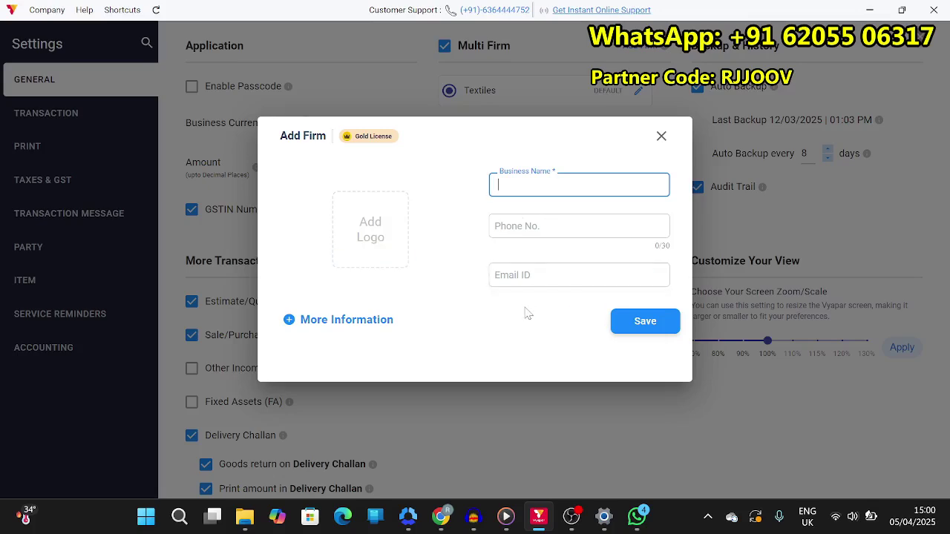
pyautogui.click(660, 138)
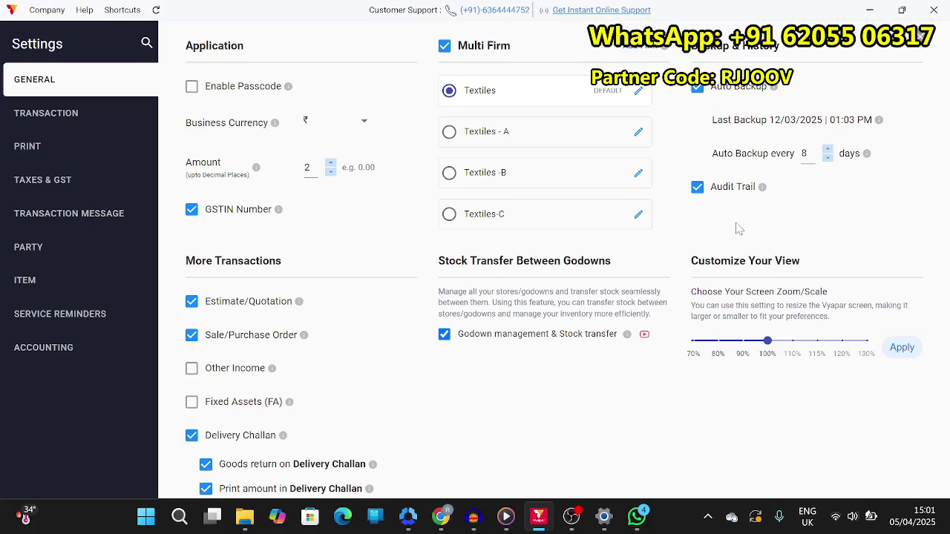
# In the transaction settings, enable Show Profit while making Sale Invoice
pyautogui.click(44, 119)
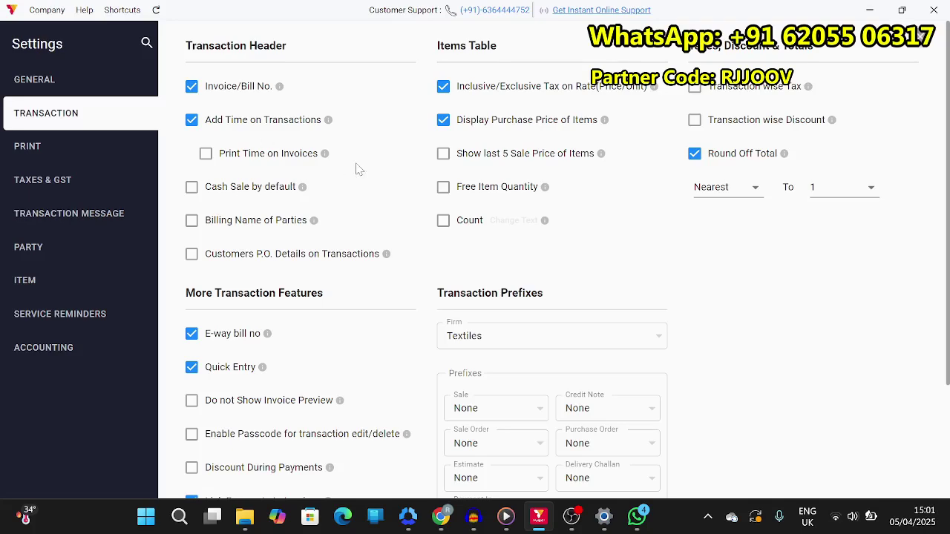
pyautogui.scroll(-3, 366, 173)
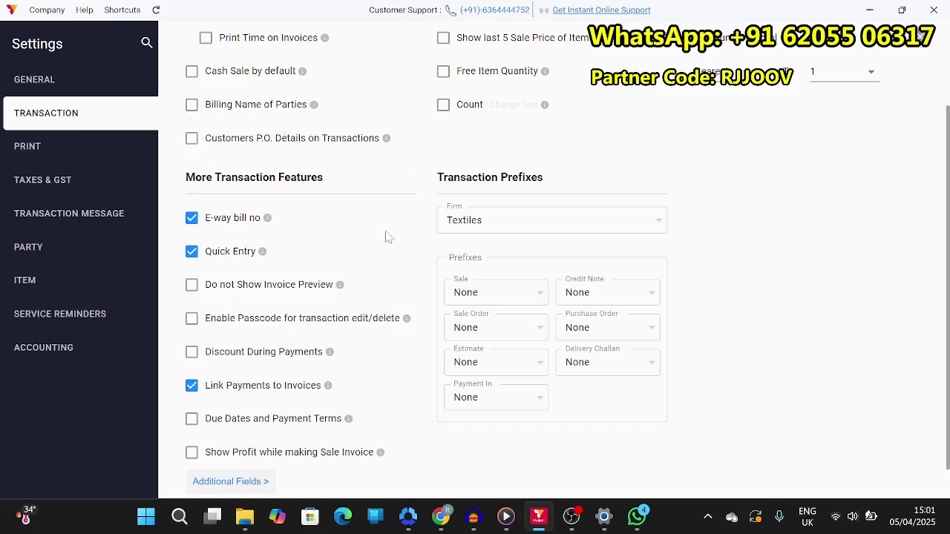
pyautogui.scroll(-2, 386, 236)
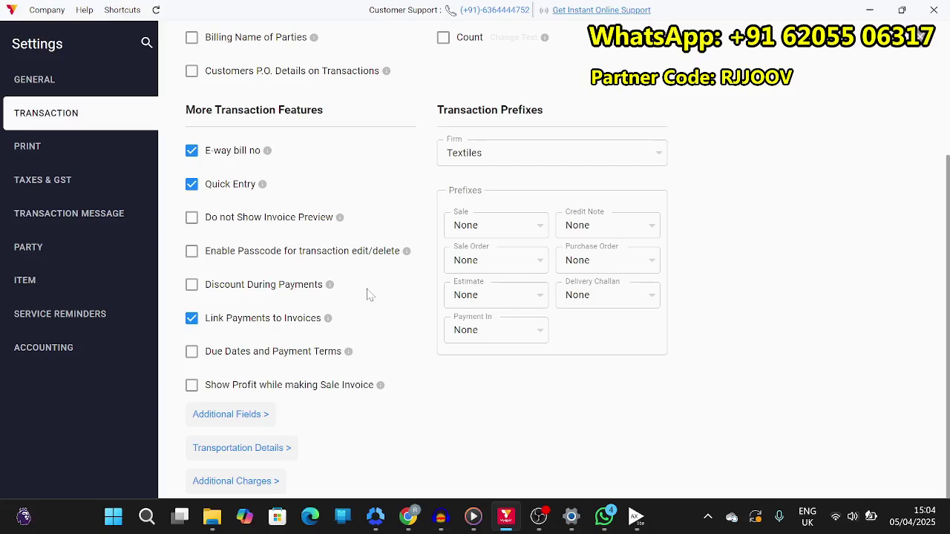
pyautogui.moveTo(330, 288)
pyautogui.click(193, 391)
# Review the transaction settings for the items table, taxes, discounts and totals, and transaction prefixes
pyautogui.scroll(5, 450, 204)
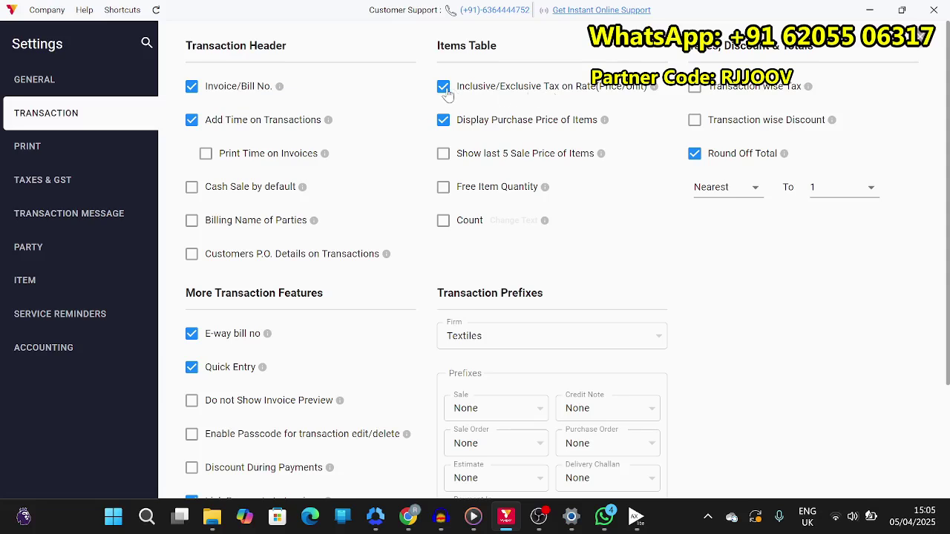
pyautogui.scroll(-1, 446, 92)
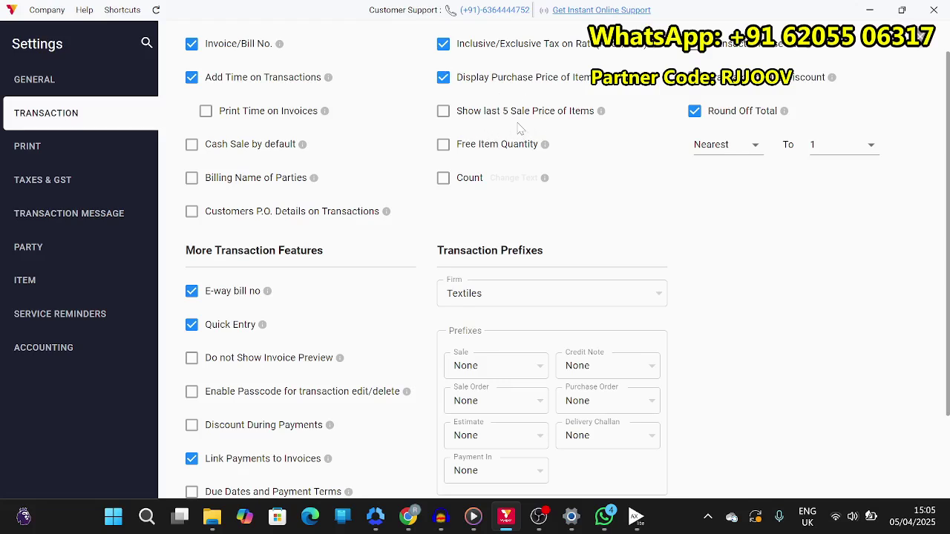
pyautogui.scroll(-1, 582, 140)
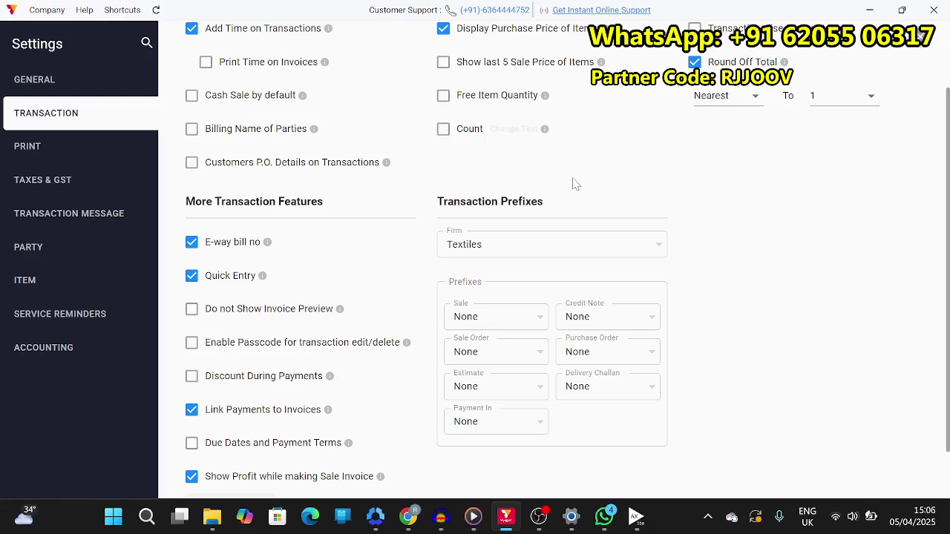
pyautogui.scroll(-1, 576, 183)
pyautogui.scroll(2, 687, 104)
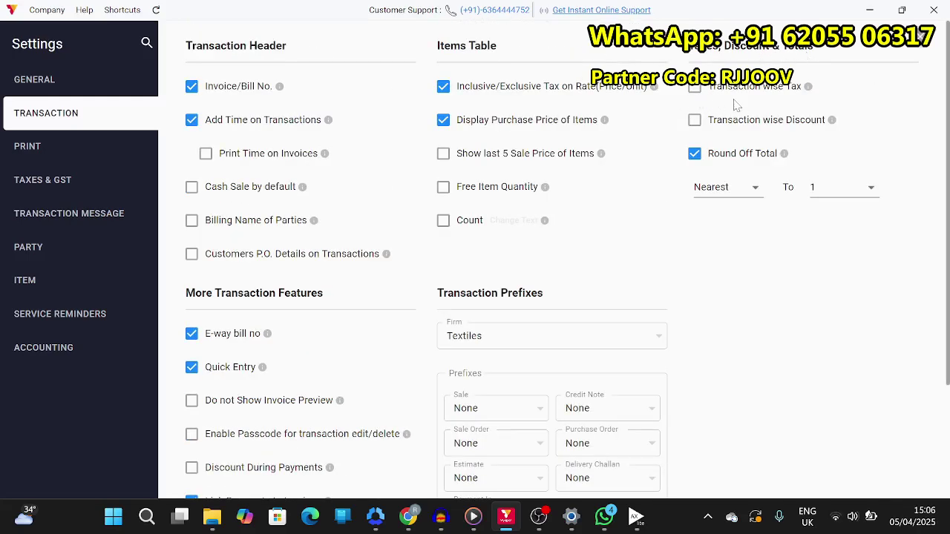
pyautogui.moveTo(809, 91)
pyautogui.scroll(-3, 829, 213)
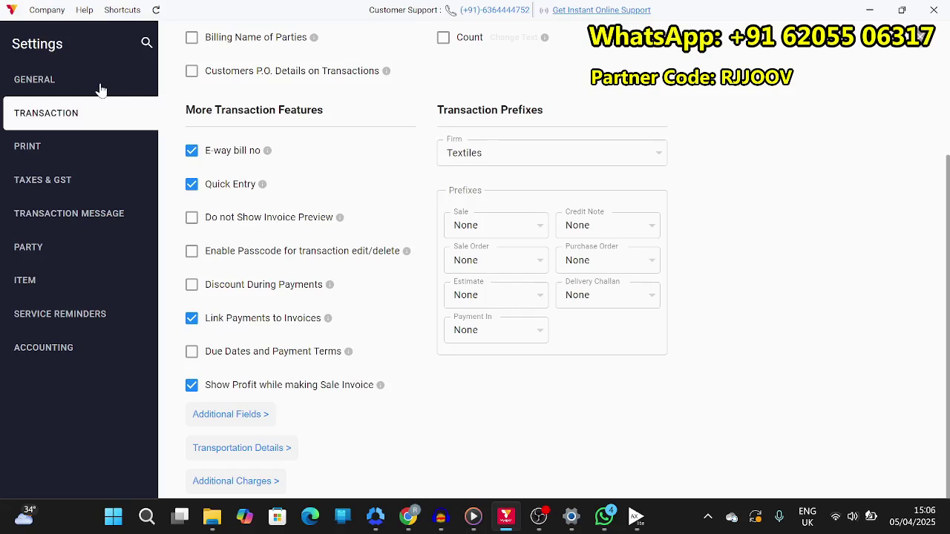
# Open the print settings for the regular printer and look over its layout themes and color choices
pyautogui.click(32, 155)
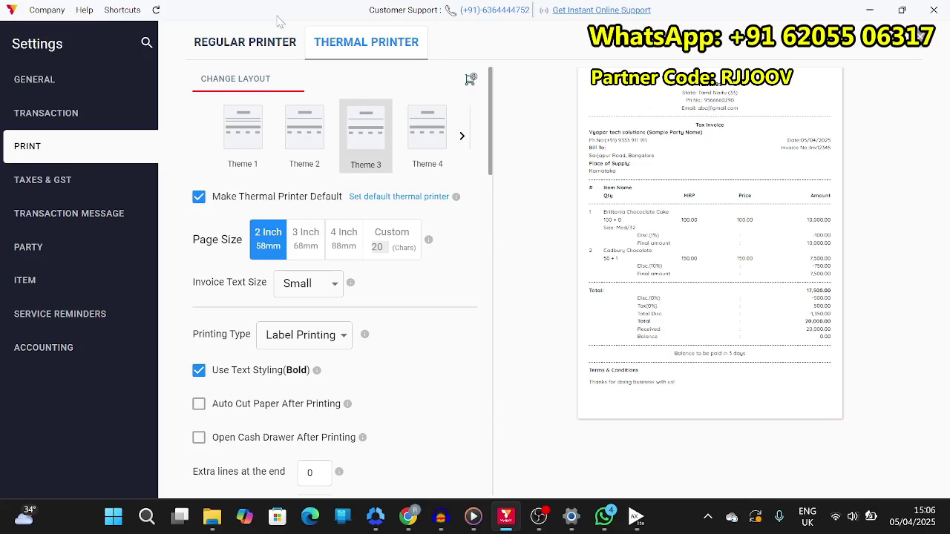
pyautogui.click(241, 49)
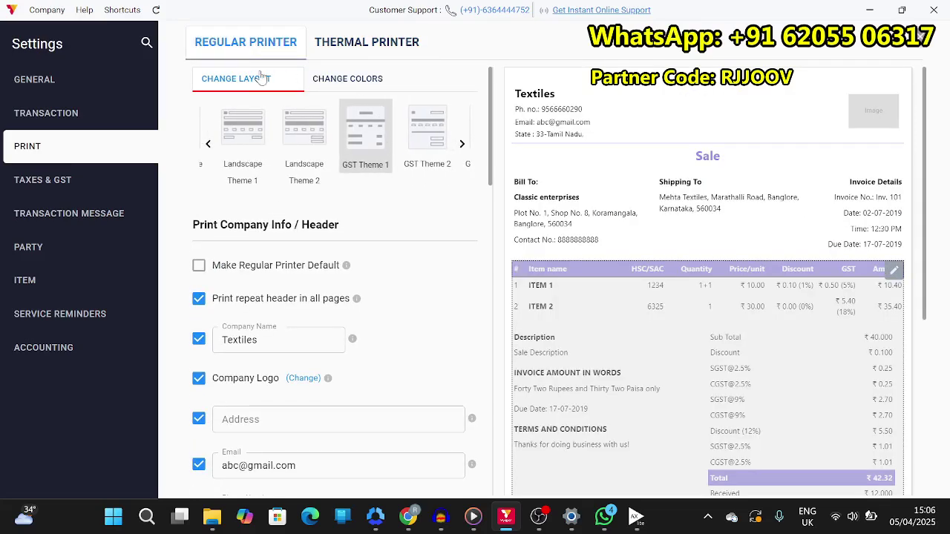
pyautogui.click(340, 80)
pyautogui.click(255, 80)
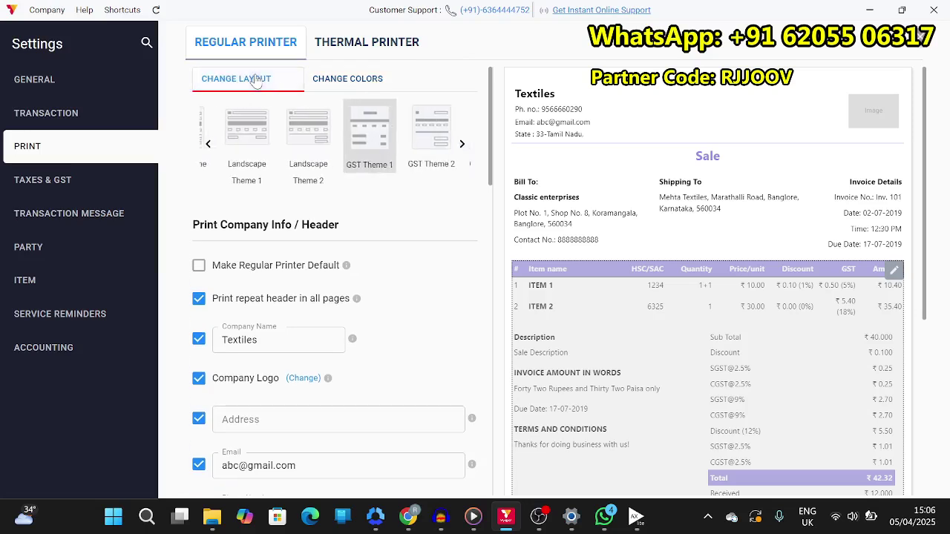
pyautogui.click(360, 88)
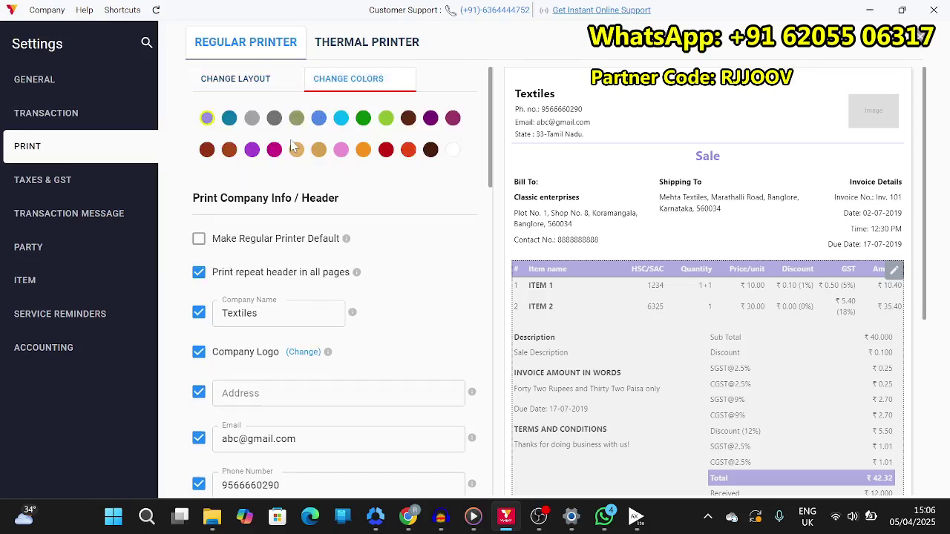
pyautogui.click(232, 83)
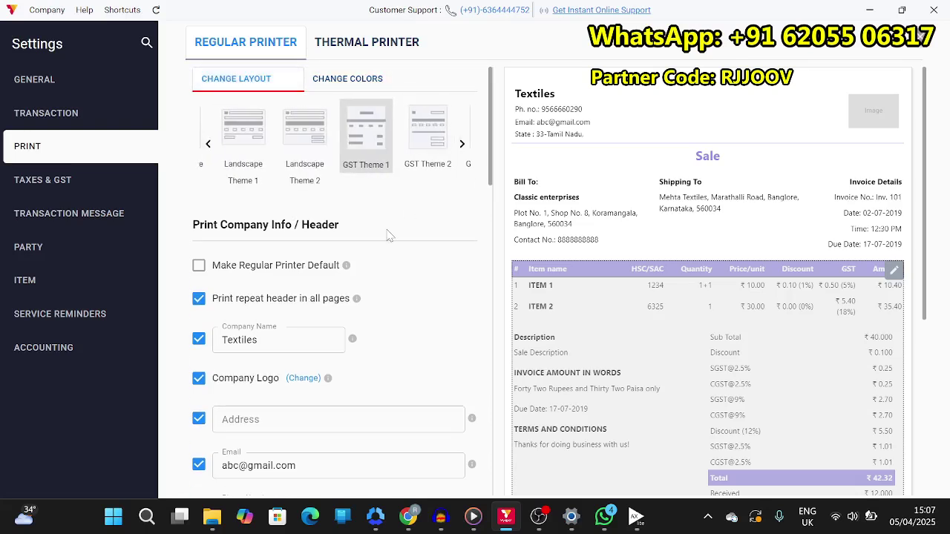
# Change the regular printer's invoice color to dark red, after trying brown
pyautogui.click(336, 80)
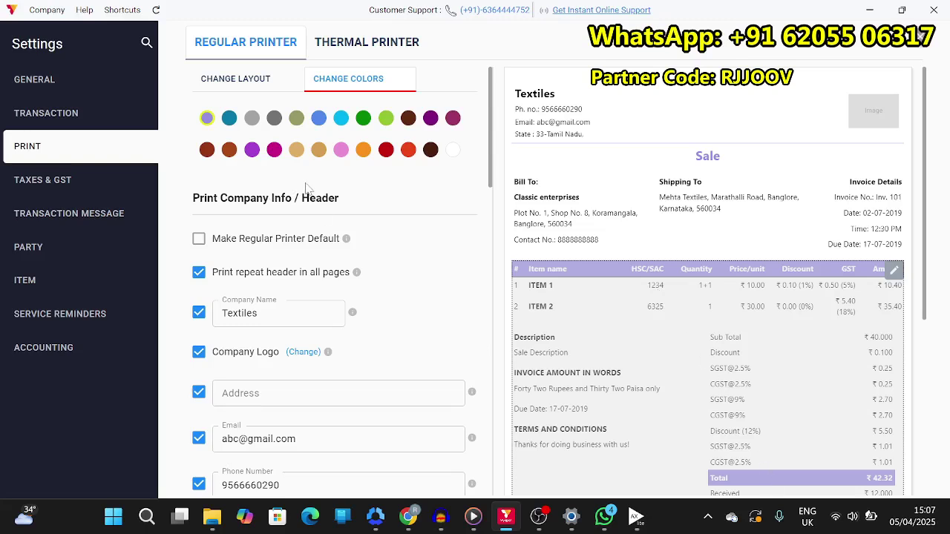
pyautogui.click(228, 155)
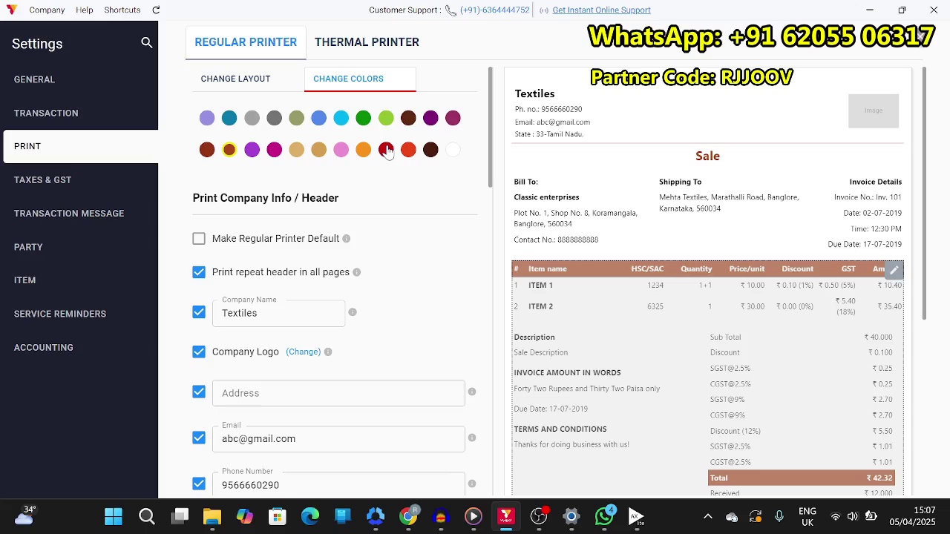
pyautogui.click(385, 149)
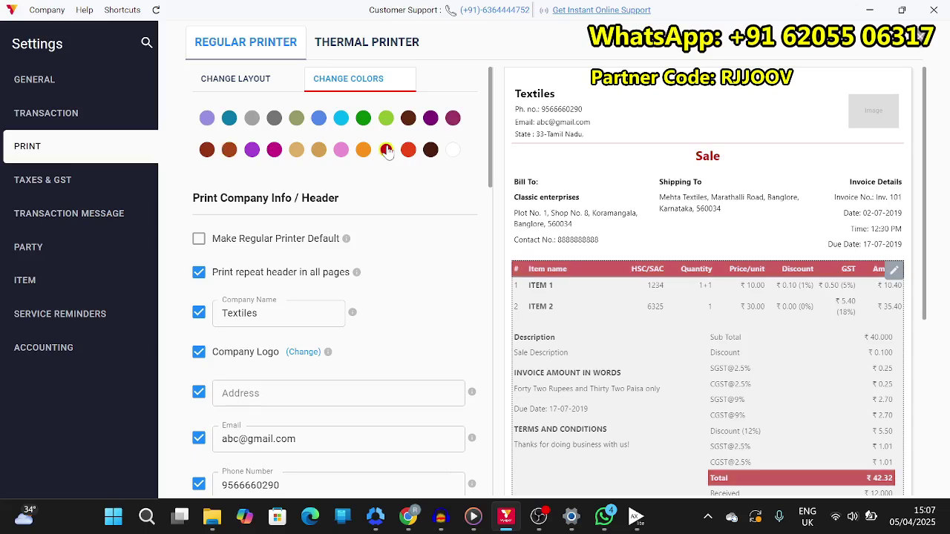
# Try the Landscape Theme 2, GST Theme 2 and Landscape Theme 1 layouts on the invoice
pyautogui.click(235, 79)
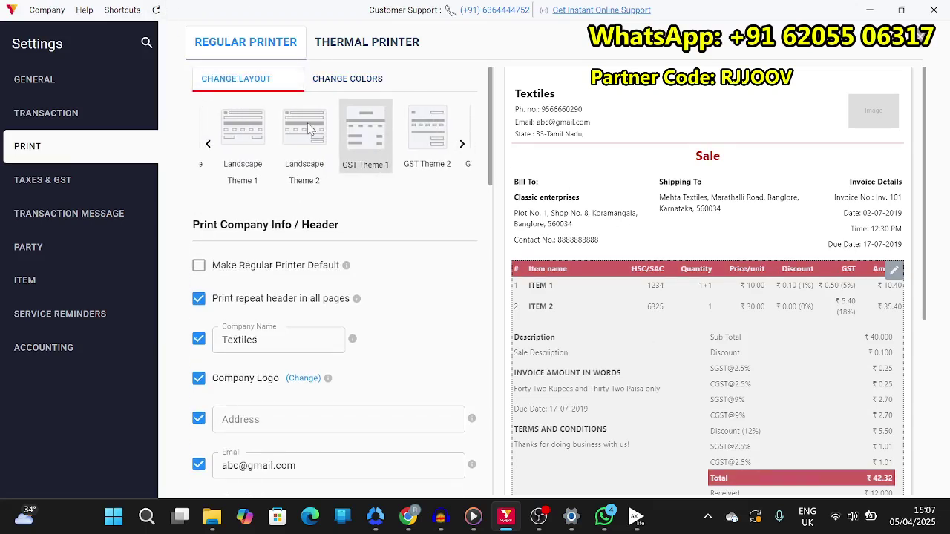
pyautogui.click(311, 128)
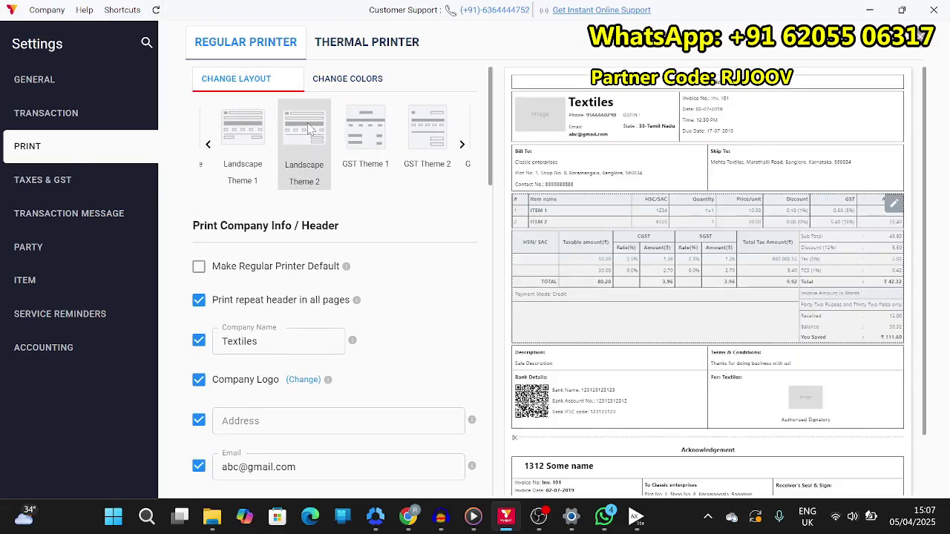
pyautogui.click(433, 148)
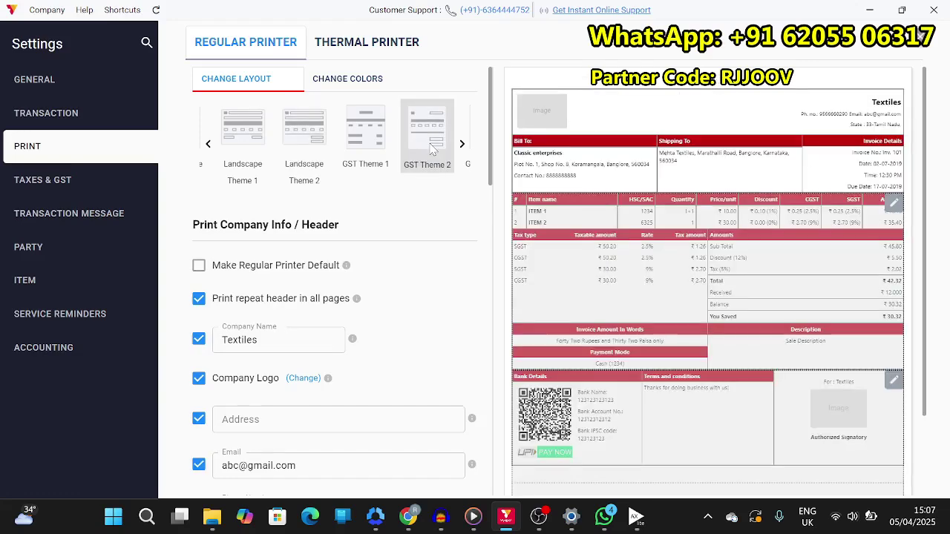
pyautogui.click(240, 149)
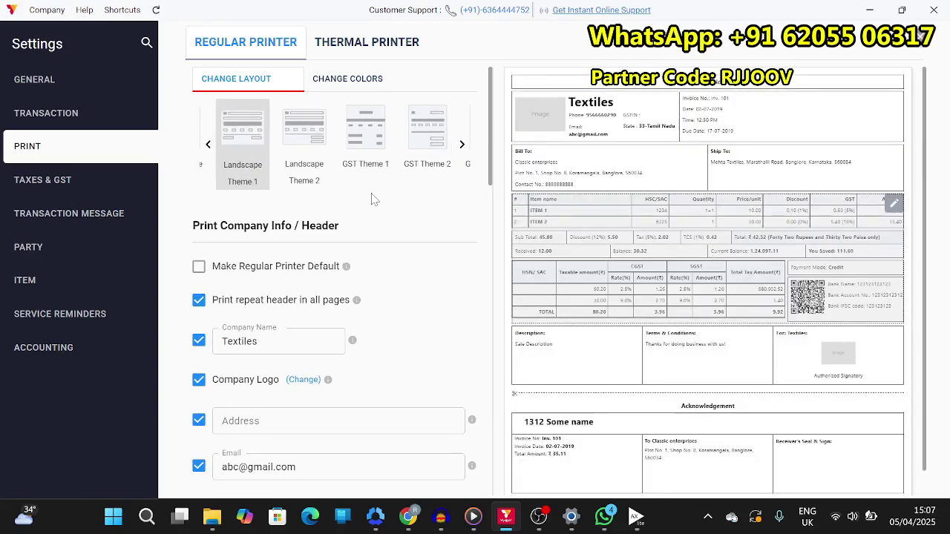
# Review the company header, paper size and orientation print options, and check the invoice text size choices without changing them
pyautogui.scroll(-2, 396, 307)
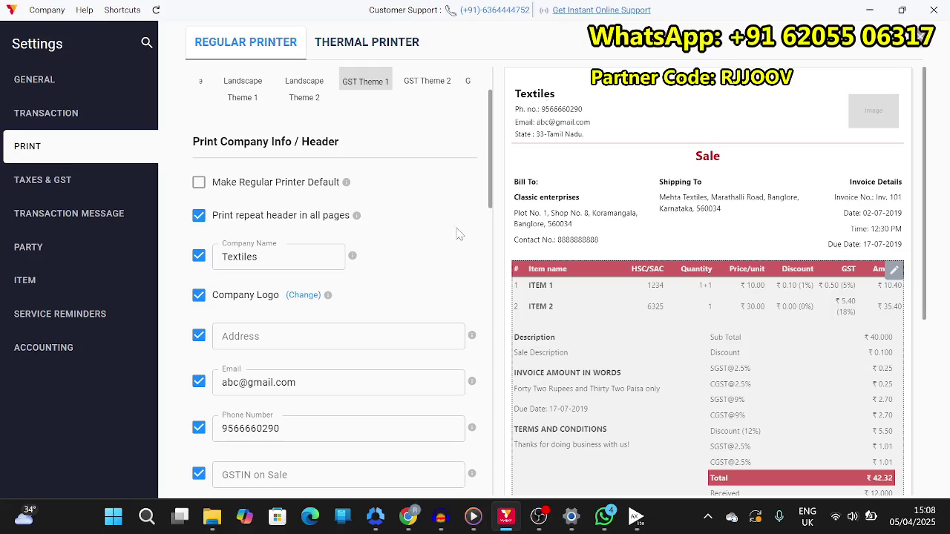
pyautogui.scroll(-1, 337, 278)
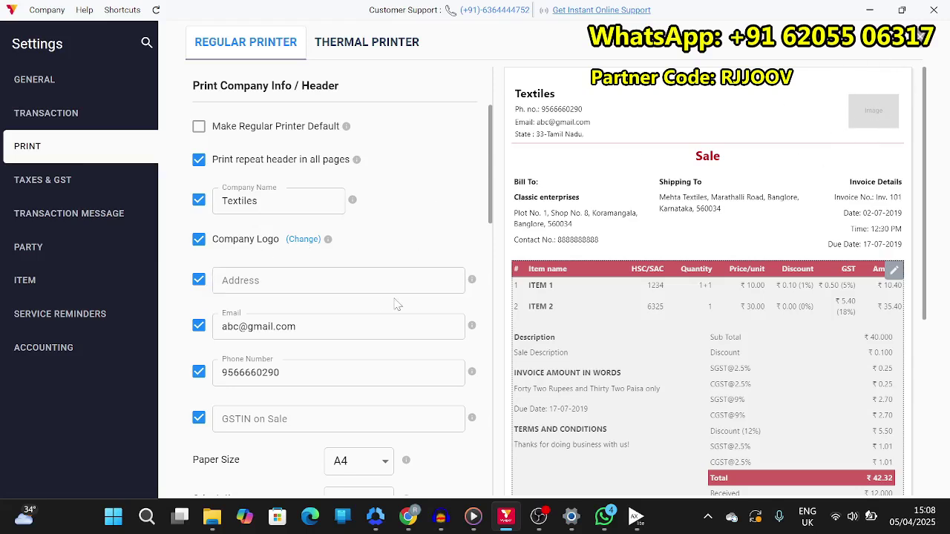
pyautogui.scroll(-1, 398, 304)
pyautogui.scroll(-2, 311, 322)
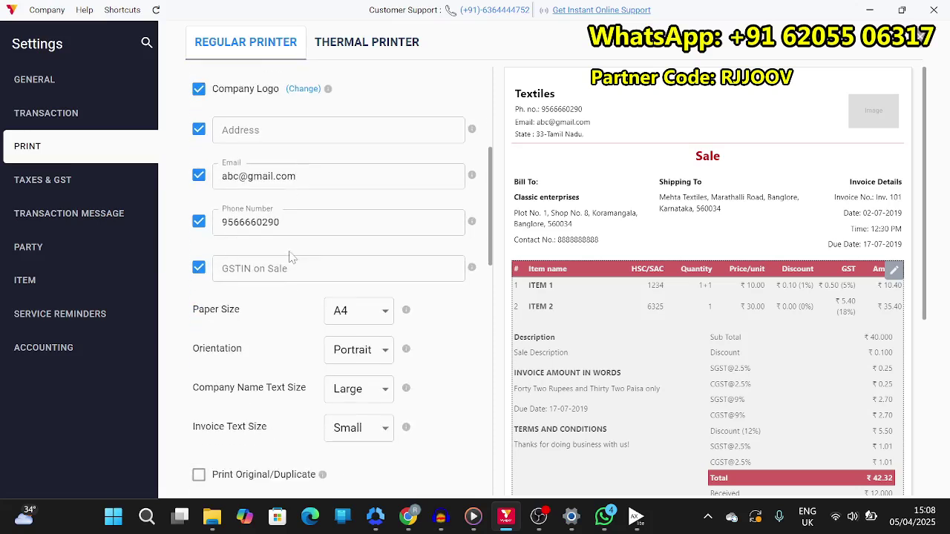
pyautogui.scroll(-2, 331, 225)
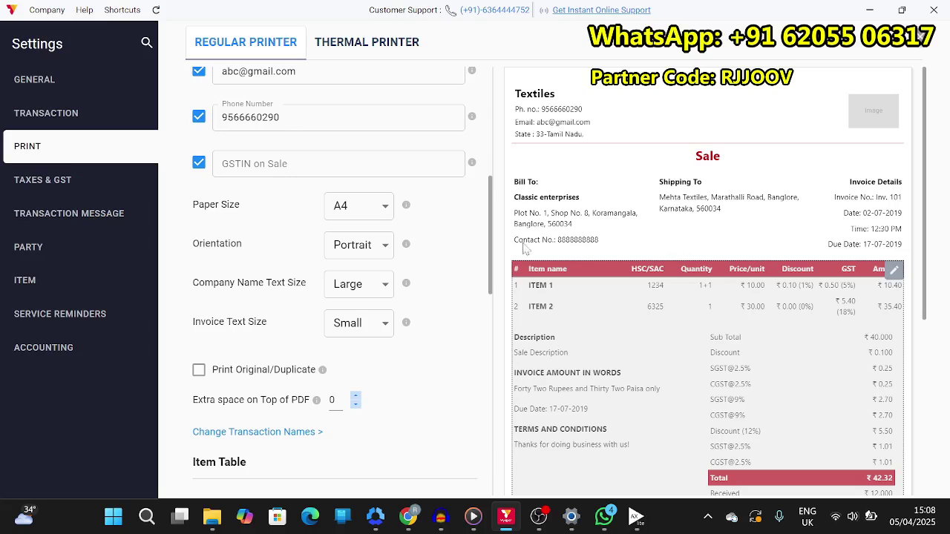
pyautogui.click(381, 344)
pyautogui.click(428, 419)
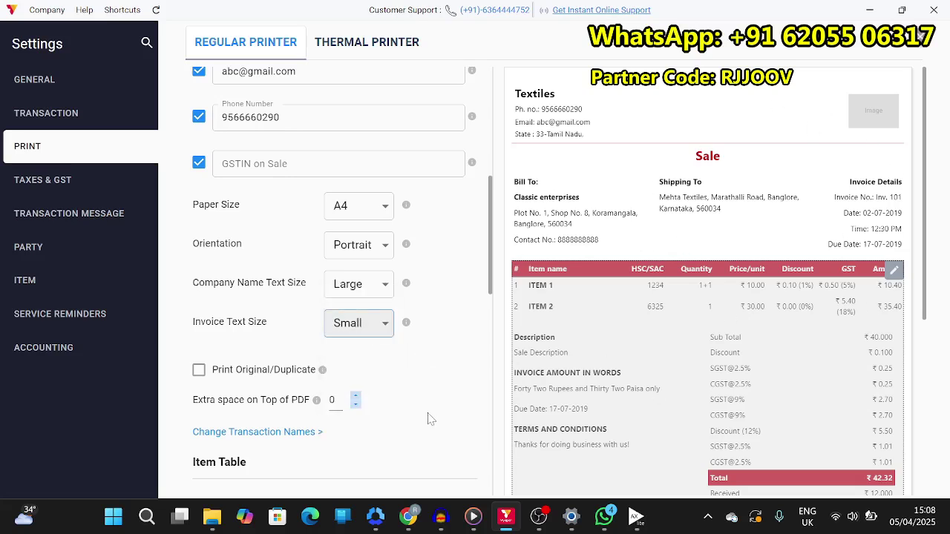
# Examine the PDF spacing, Item Table, and Totals & Taxes options in the regular printer settings
pyautogui.scroll(-2, 428, 419)
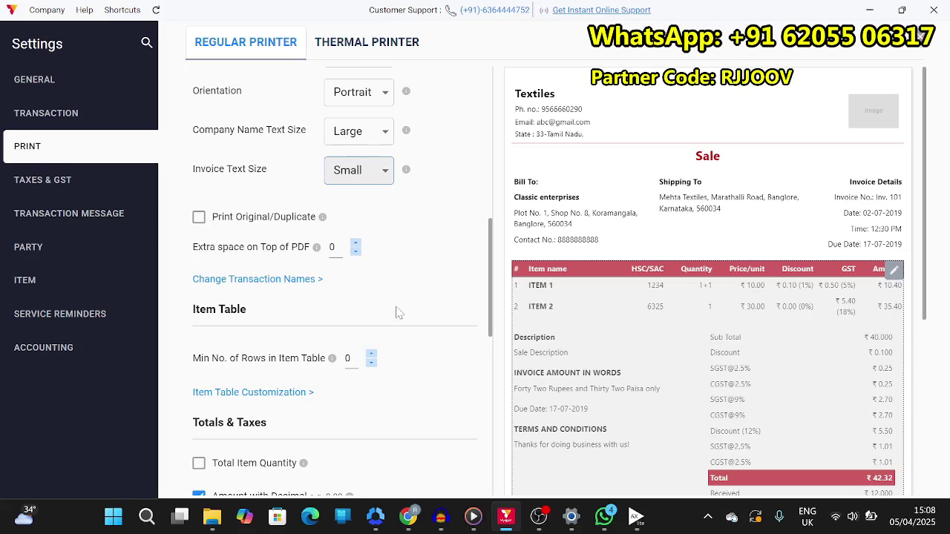
pyautogui.scroll(-1, 395, 308)
pyautogui.moveTo(315, 201)
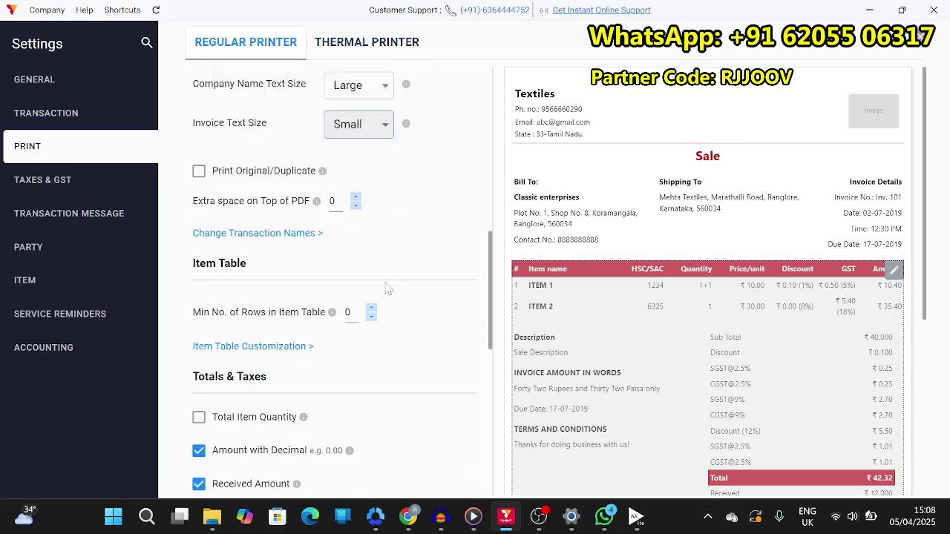
pyautogui.scroll(-2, 390, 289)
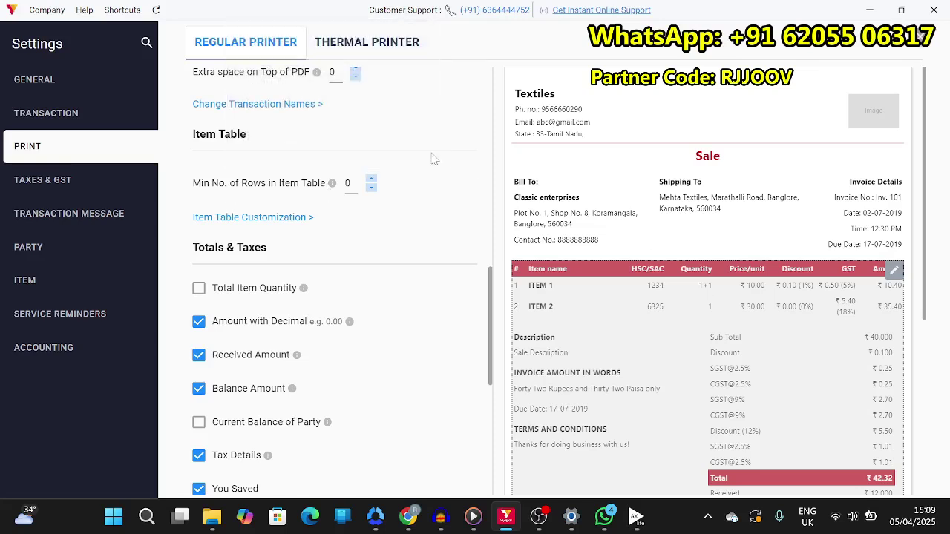
pyautogui.scroll(-2, 421, 317)
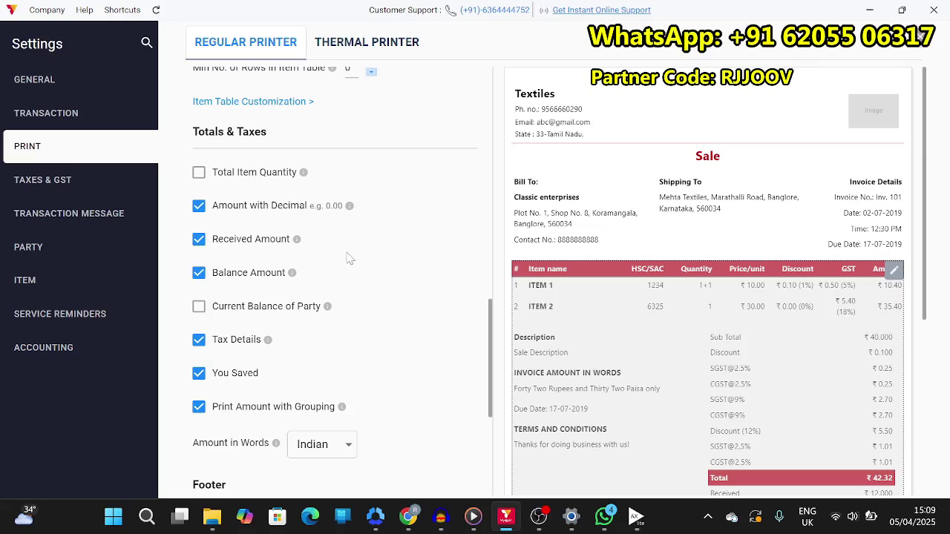
# Compare the Totals & Taxes print options with the totals section of the regular printer's invoice preview
pyautogui.scroll(-1, 332, 174)
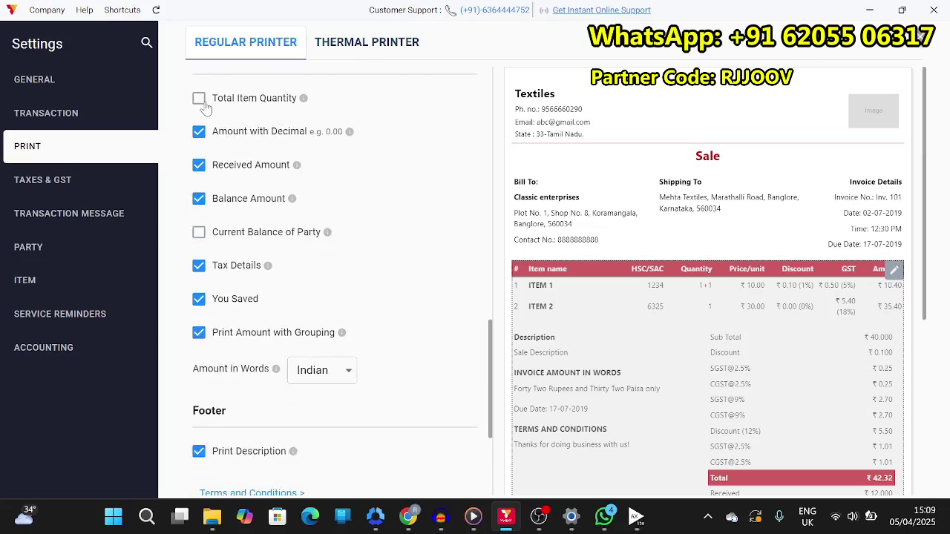
pyautogui.scroll(1, 315, 127)
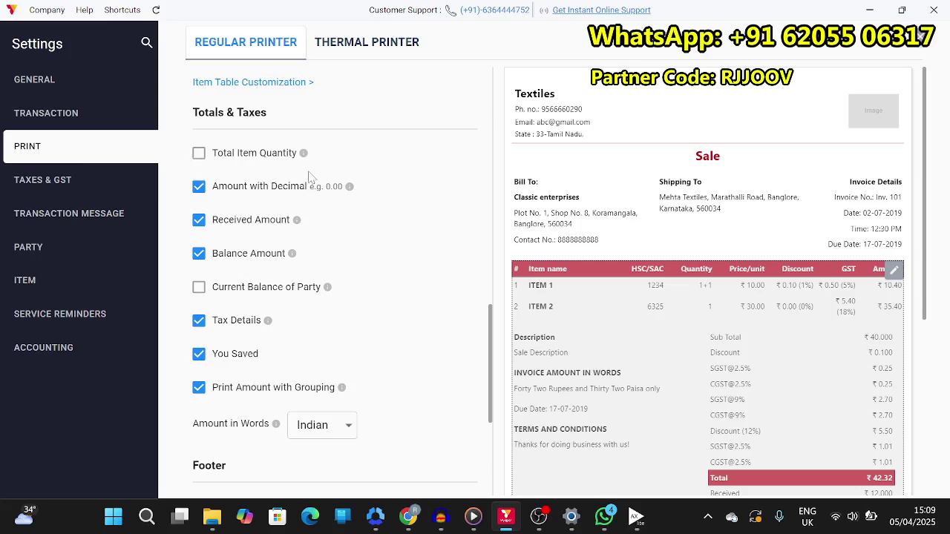
pyautogui.moveTo(308, 160)
pyautogui.scroll(-3, 612, 418)
pyautogui.scroll(-1, 612, 418)
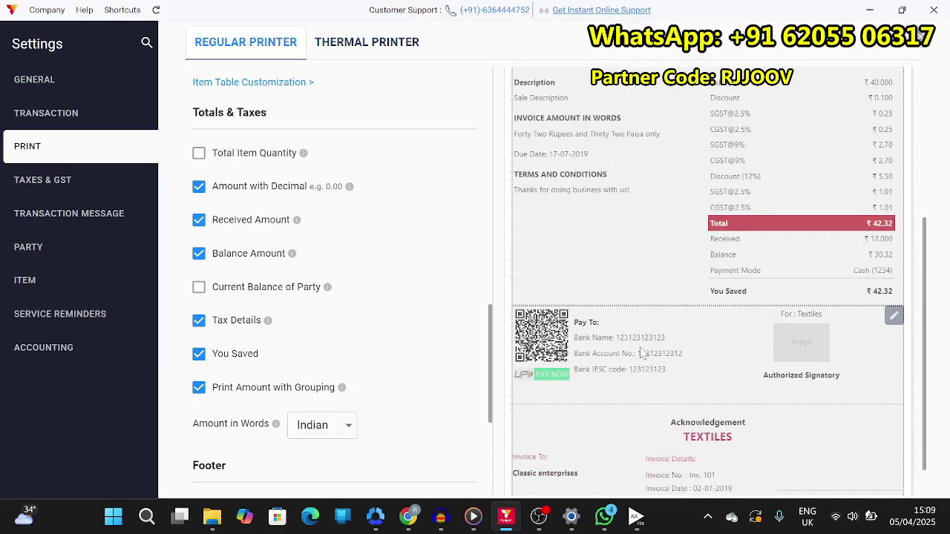
pyautogui.scroll(-1, 418, 311)
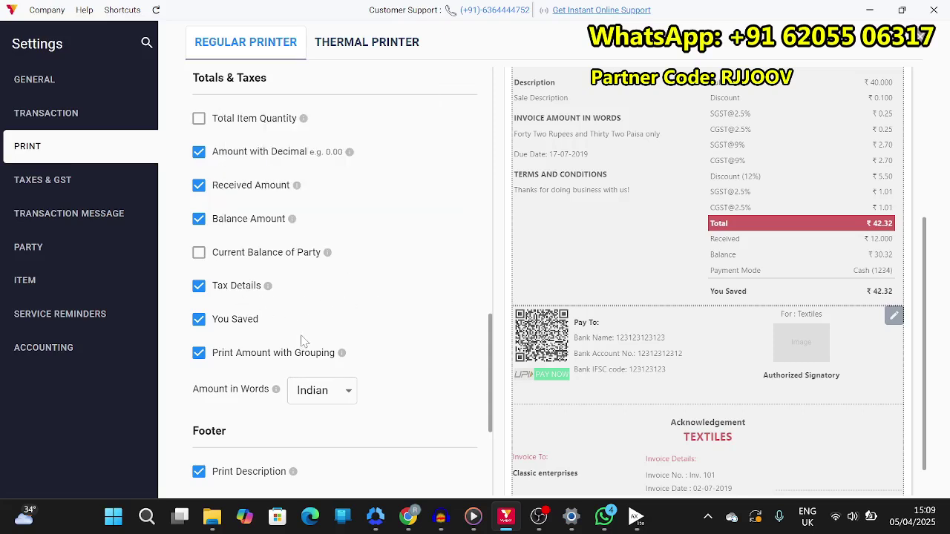
pyautogui.scroll(1, 792, 271)
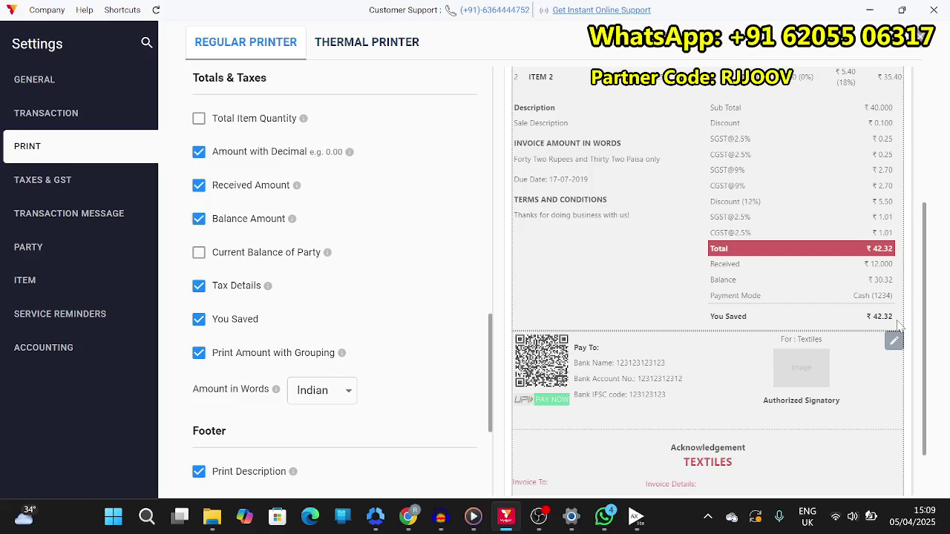
pyautogui.click(709, 323)
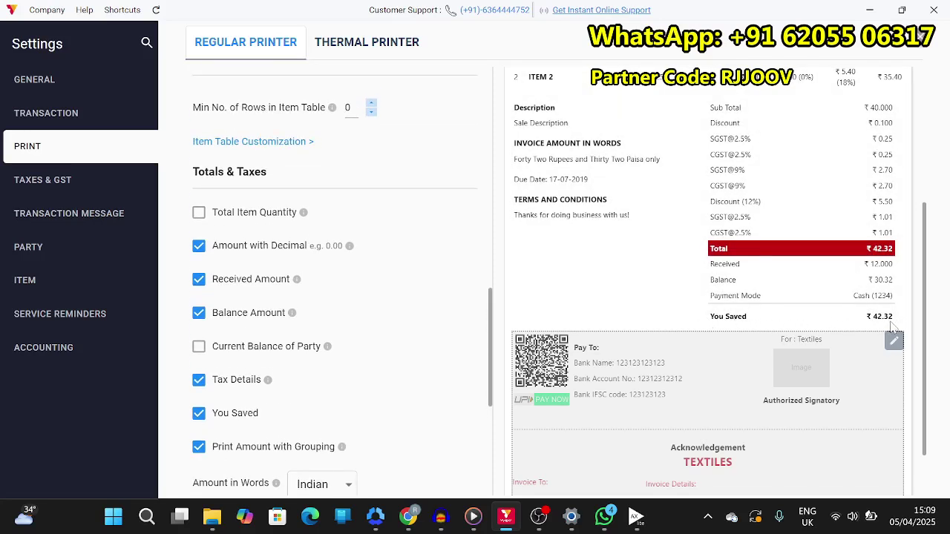
# Review the Footer print options, including description, received and delivered by details, signature text, payment mode and acknowledgement
pyautogui.moveTo(500, 241); pyautogui.dragTo(396, 341)
pyautogui.scroll(-3, 396, 341)
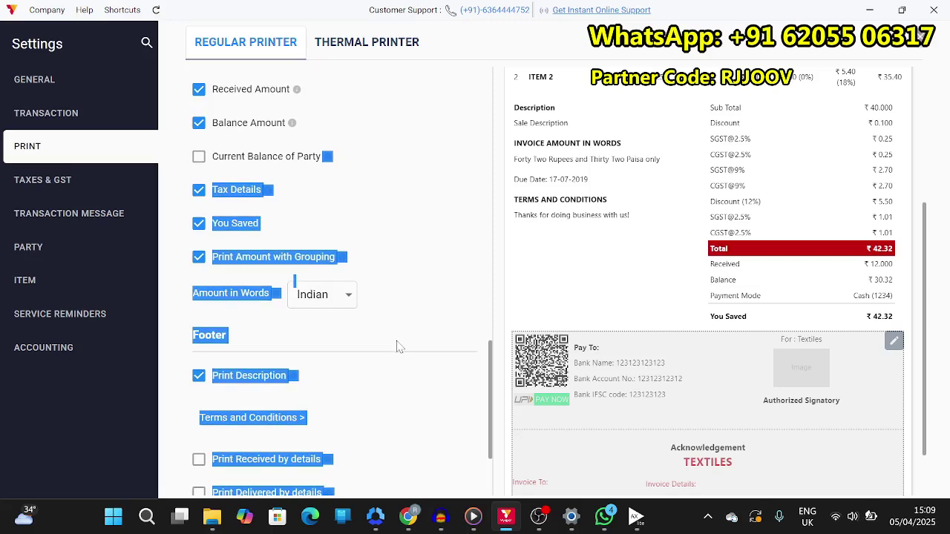
pyautogui.click(396, 346)
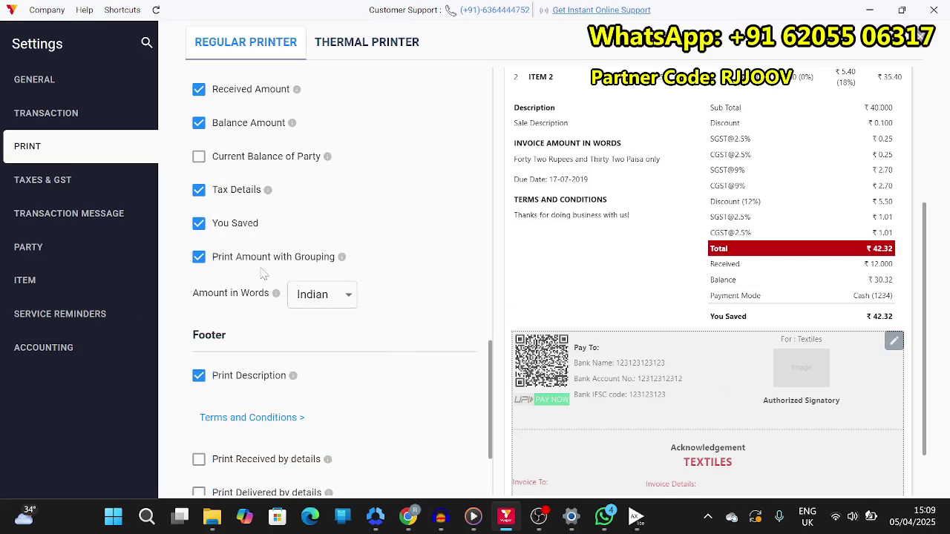
pyautogui.scroll(-1, 398, 323)
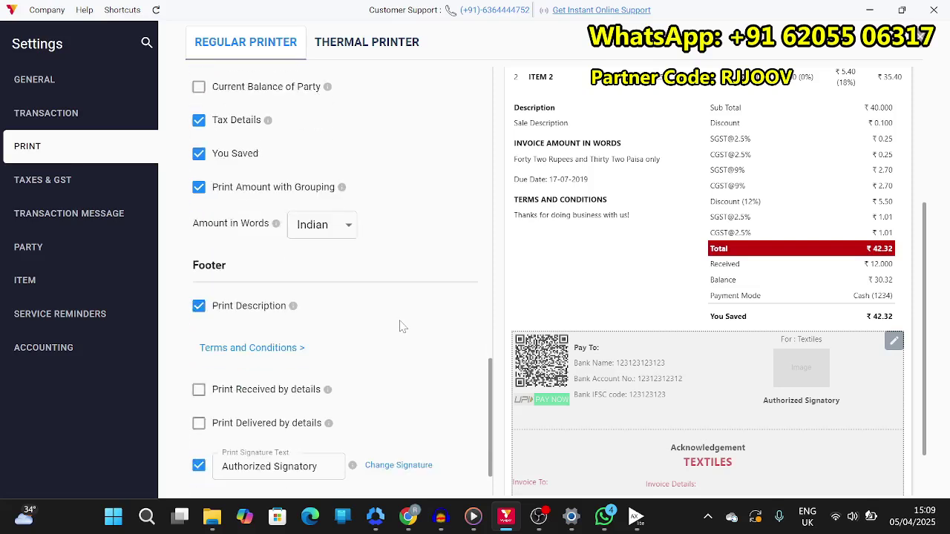
pyautogui.scroll(-1, 399, 324)
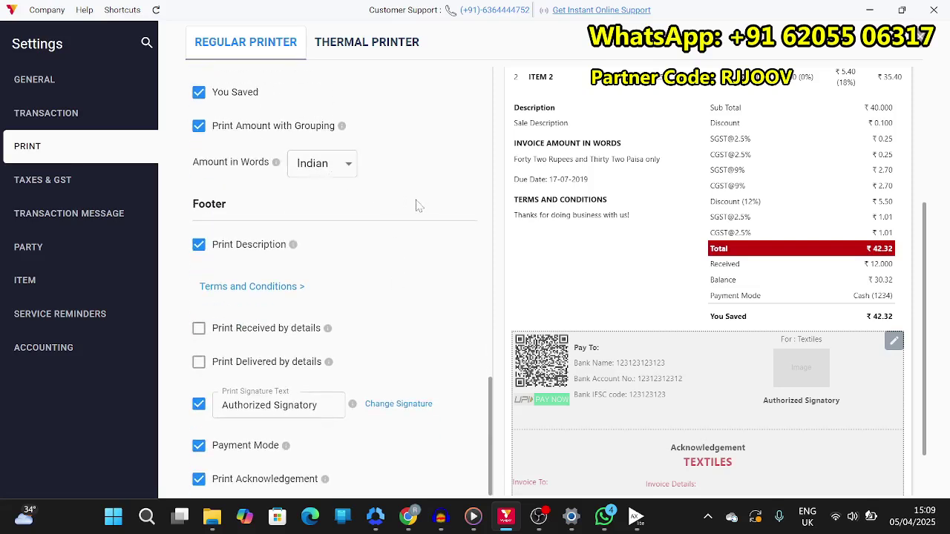
pyautogui.scroll(-1, 715, 289)
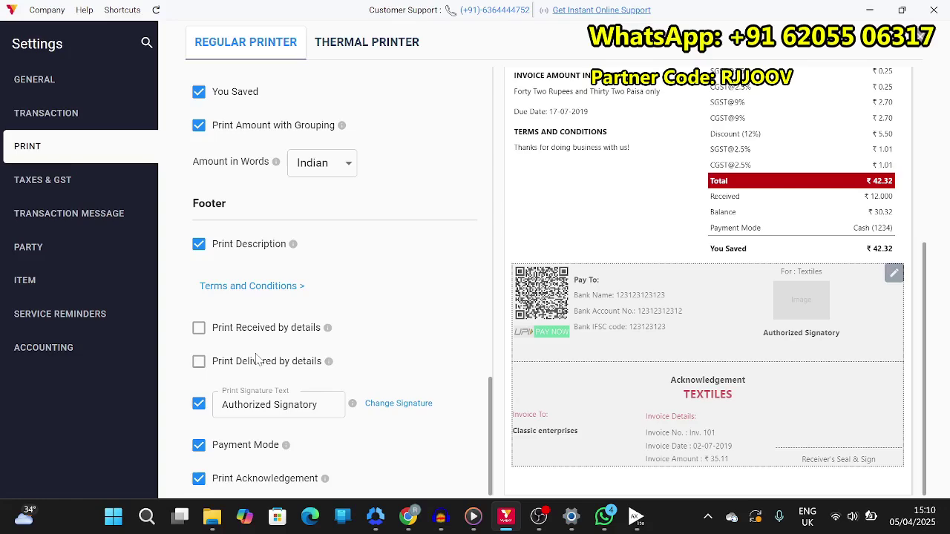
# Open the thermal printer settings and review the layout, page size, printing type and company header options
pyautogui.scroll(10, 387, 252)
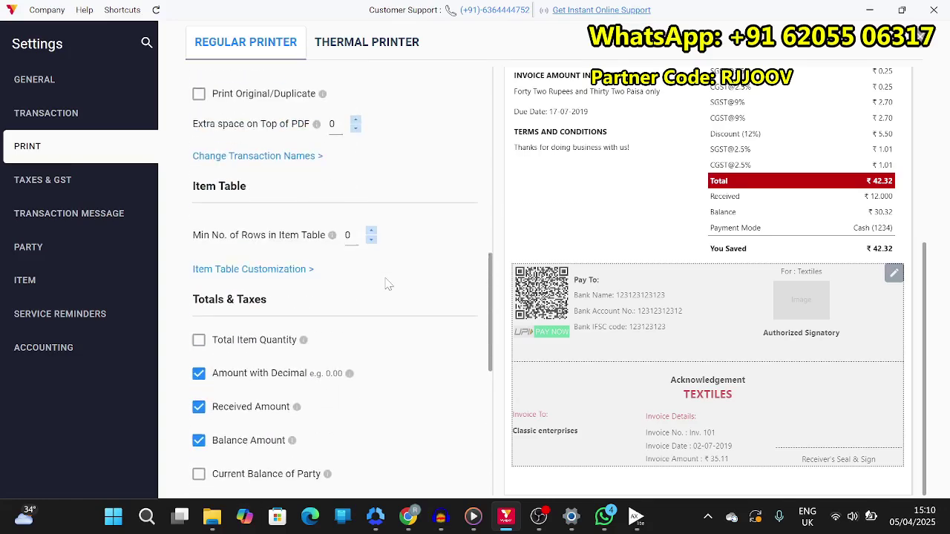
pyautogui.scroll(10, 604, 186)
pyautogui.scroll(10, 371, 89)
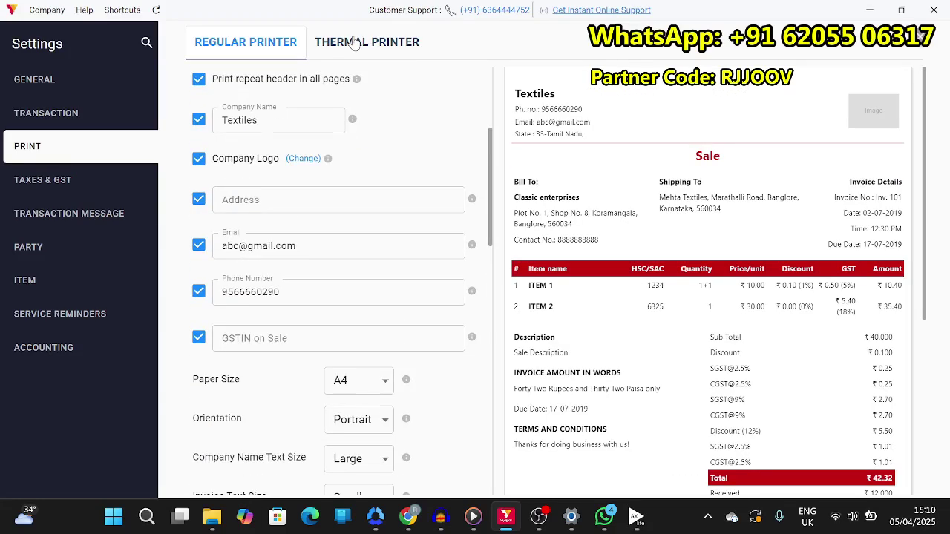
pyautogui.click(346, 43)
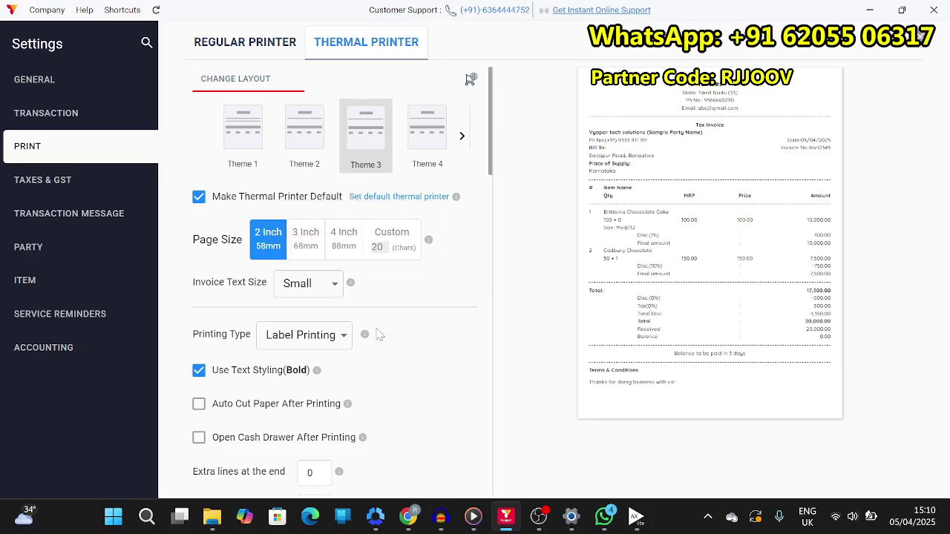
pyautogui.scroll(-1, 381, 335)
pyautogui.scroll(-1, 407, 317)
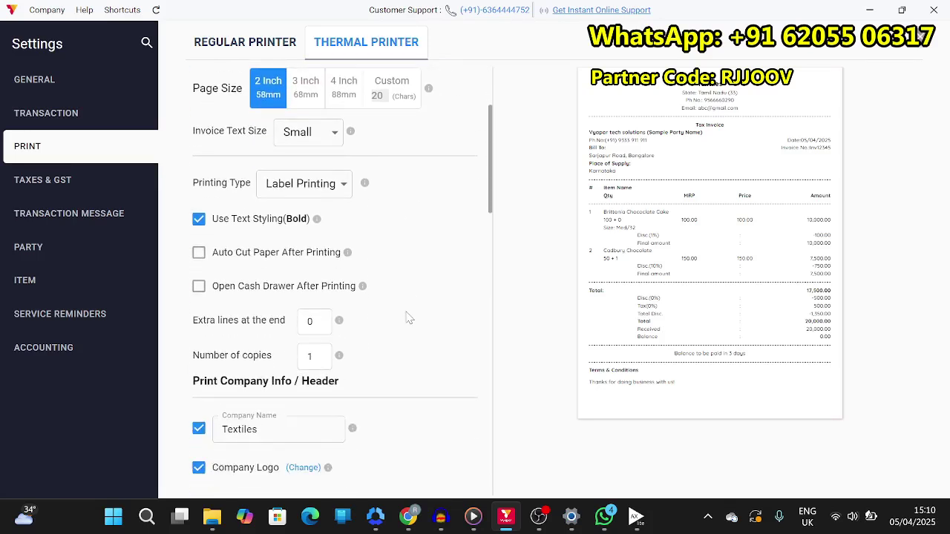
pyautogui.scroll(-9, 319, 320)
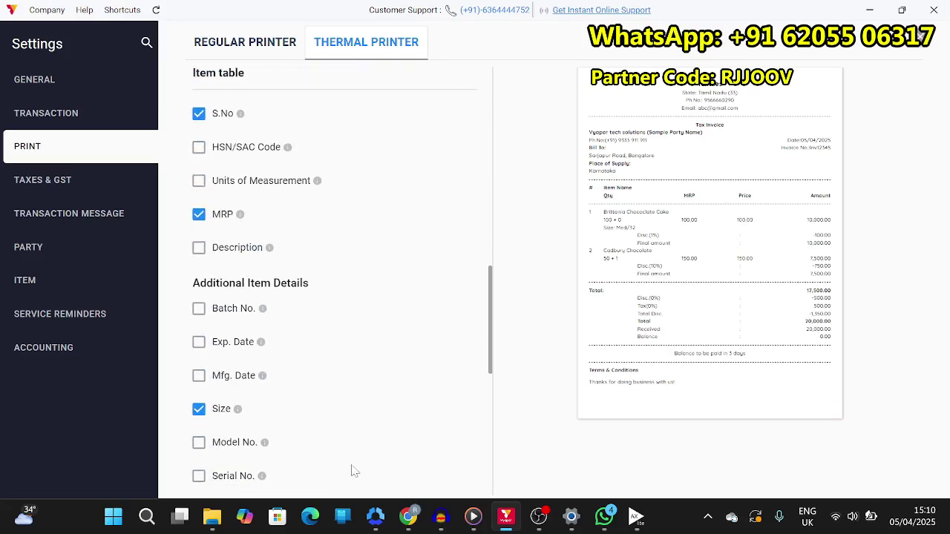
# Examine the thermal printer's Item table, Additional Item Details, Totals & Taxes and Footer options
pyautogui.scroll(1, 299, 374)
pyautogui.moveTo(328, 205)
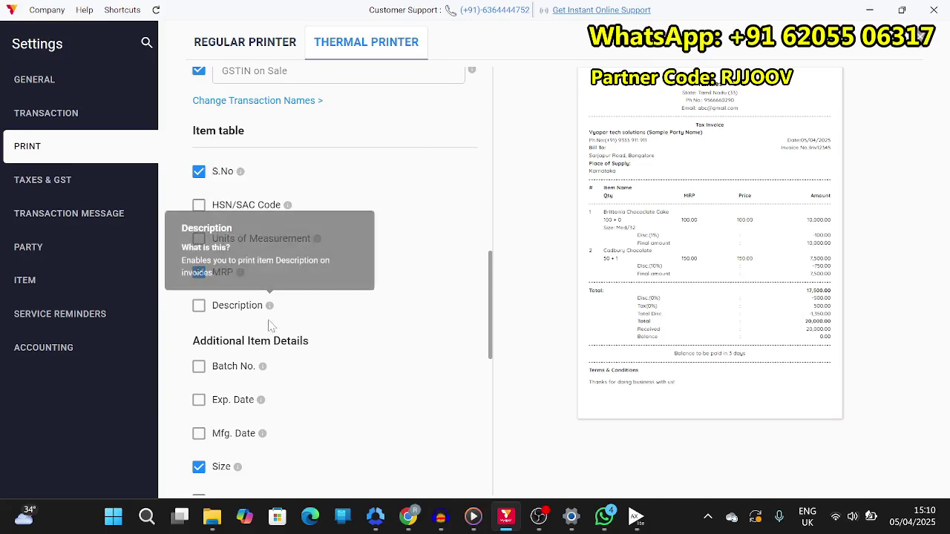
pyautogui.scroll(-3, 310, 369)
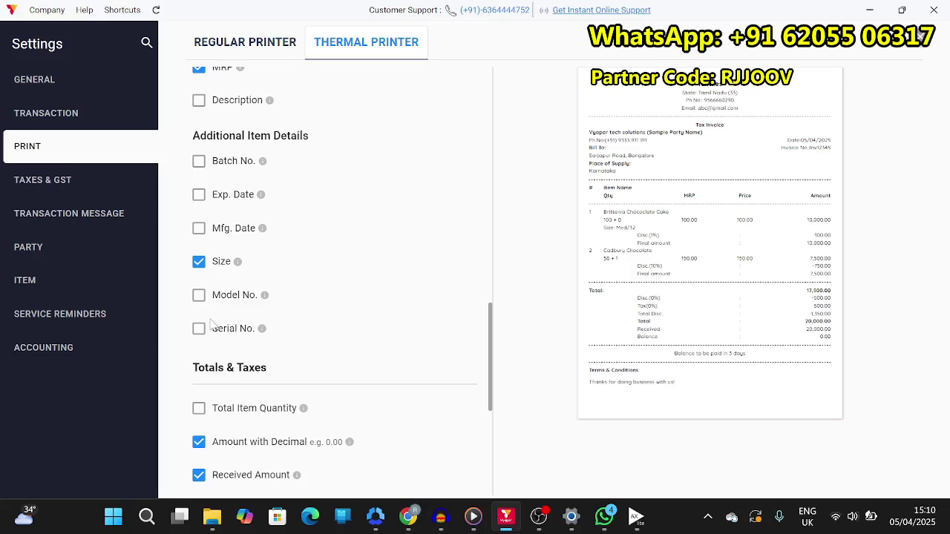
pyautogui.scroll(-5, 329, 363)
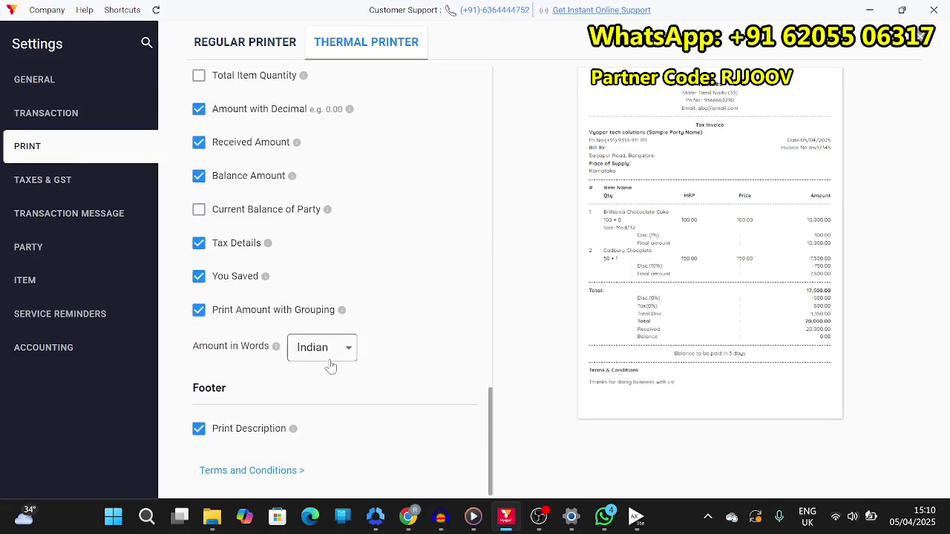
pyautogui.scroll(7, 358, 204)
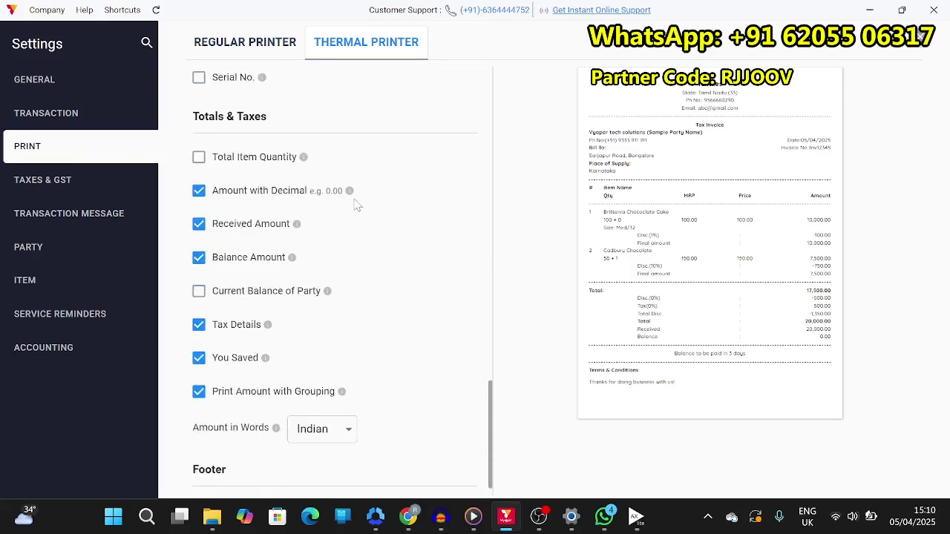
# View the Taxes & GST settings and review the Transaction Message recipient, content and automatic SMS options
pyautogui.click(36, 194)
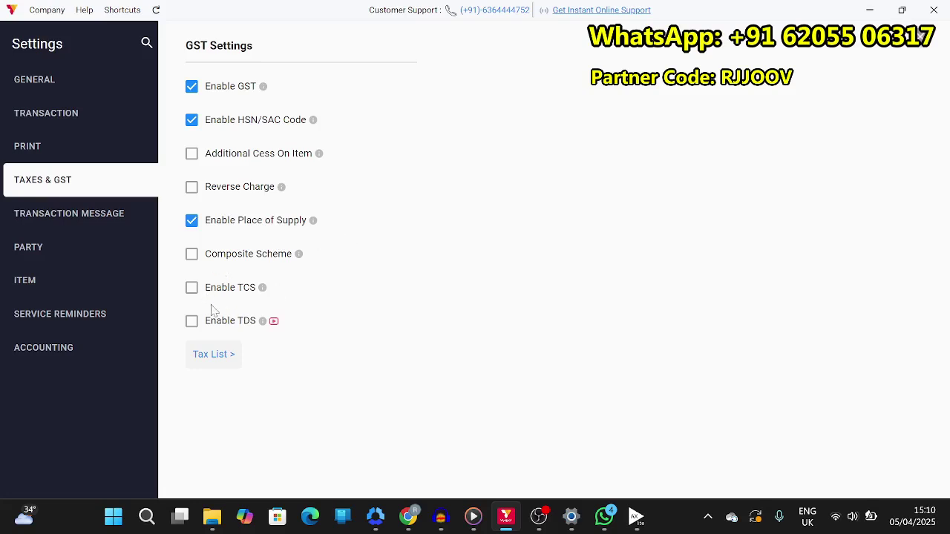
pyautogui.click(51, 221)
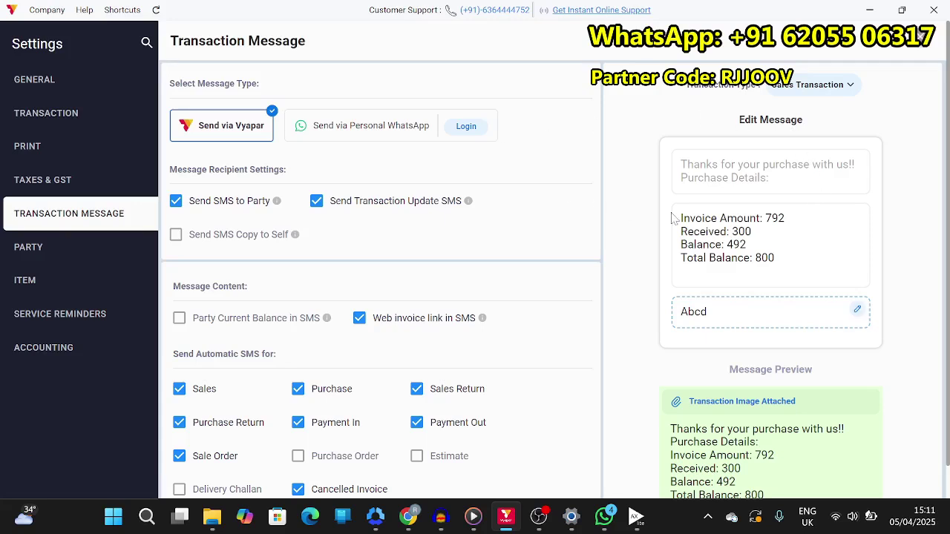
pyautogui.scroll(-1, 740, 294)
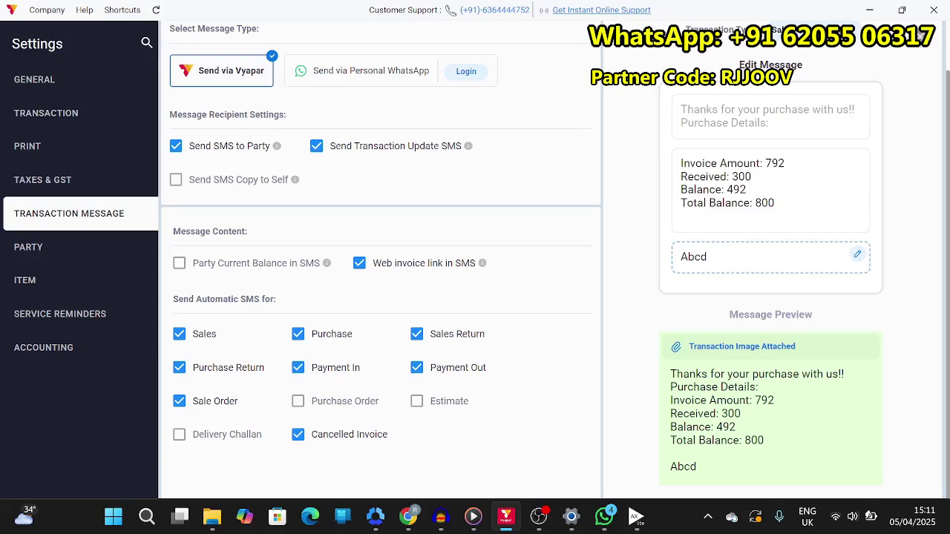
pyautogui.scroll(1, 770, 257)
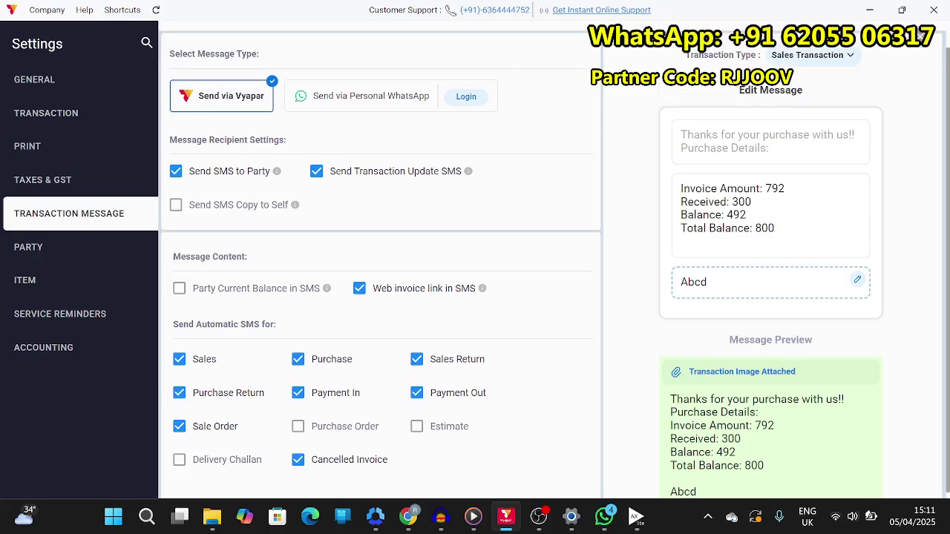
pyautogui.scroll(-1, 770, 282)
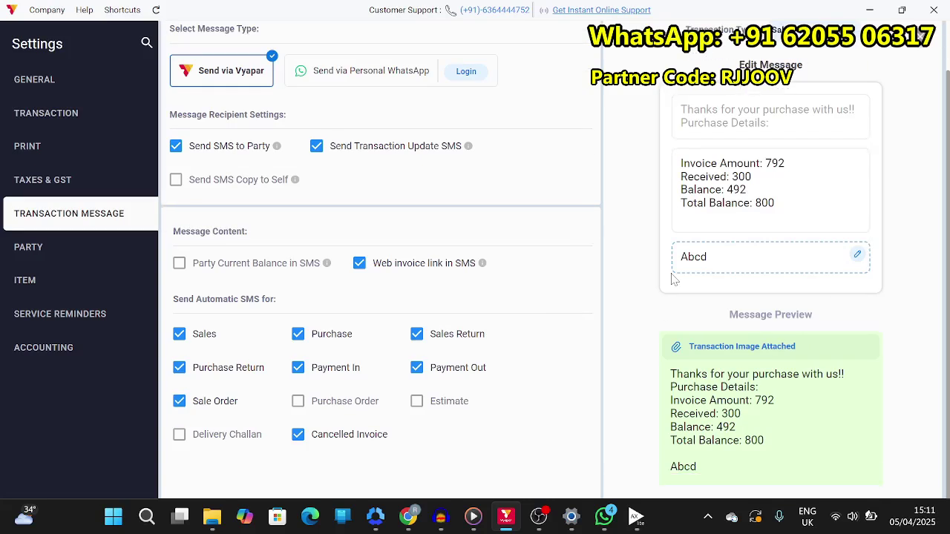
pyautogui.scroll(2, 667, 291)
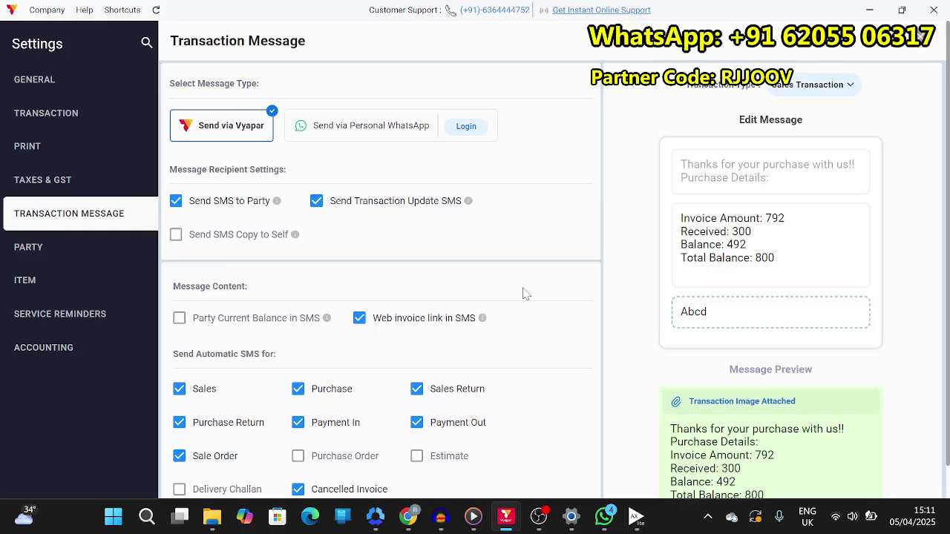
pyautogui.scroll(-1, 523, 293)
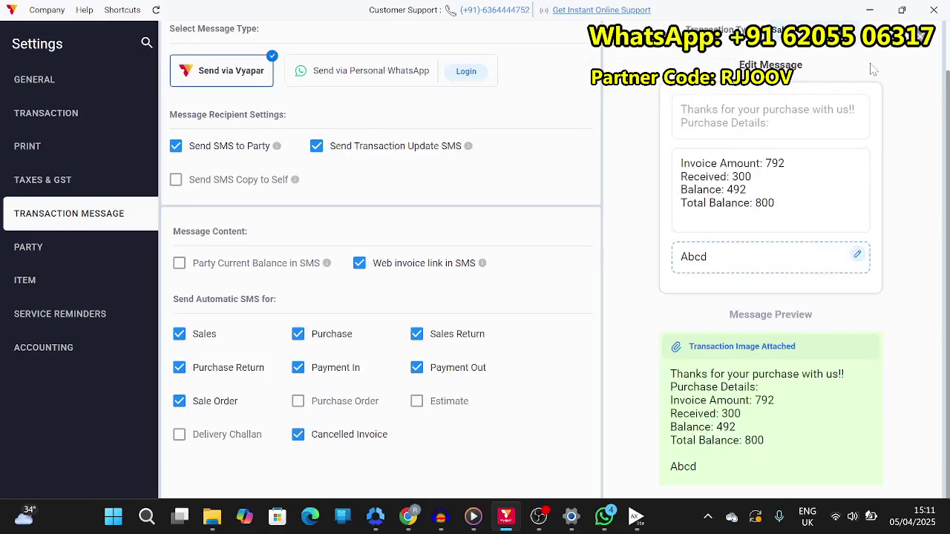
# Check the transaction types available for messages and preview the Sales Return and Purchase Return message templates
pyautogui.click(824, 31)
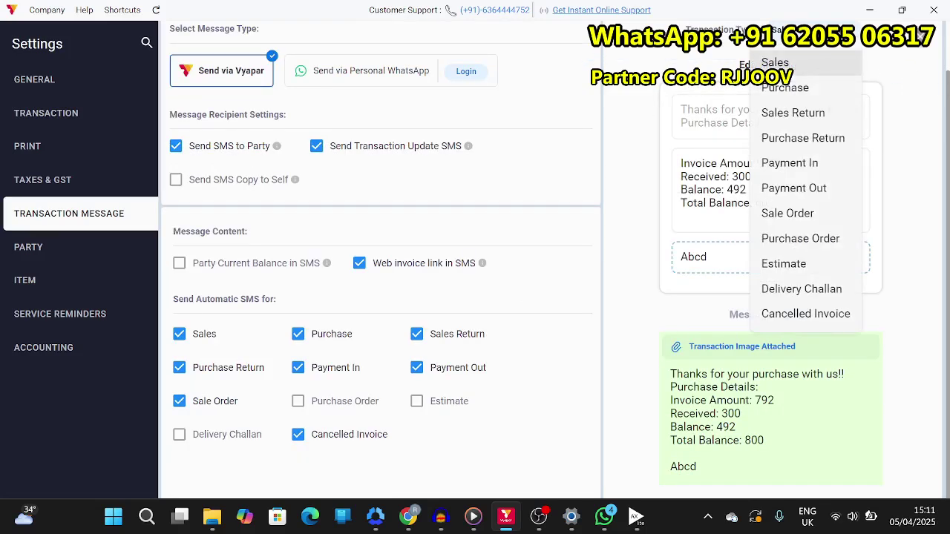
pyautogui.click(771, 339)
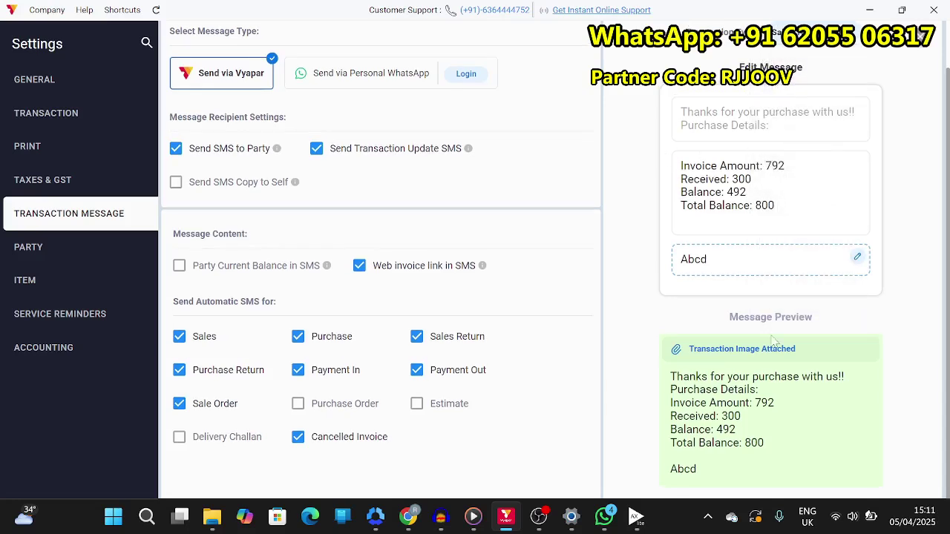
pyautogui.scroll(1, 911, 109)
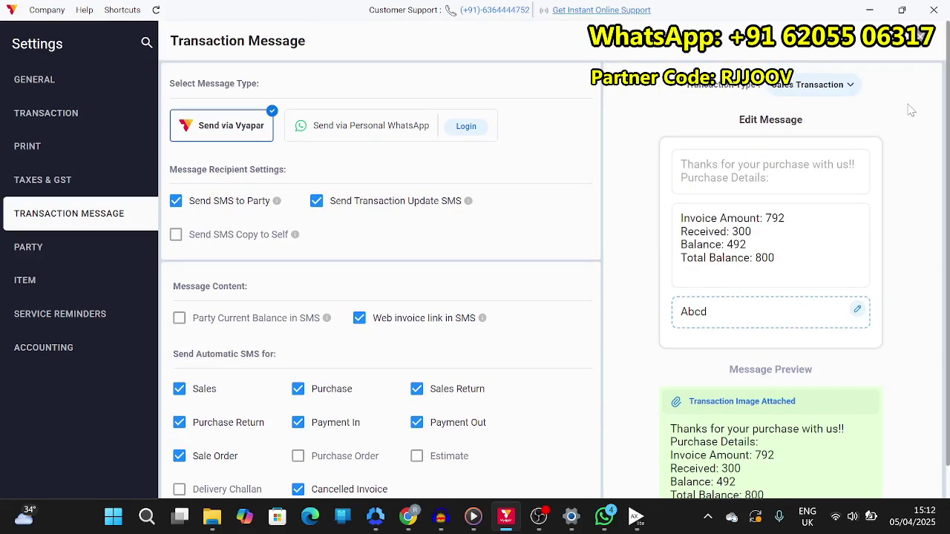
pyautogui.click(834, 88)
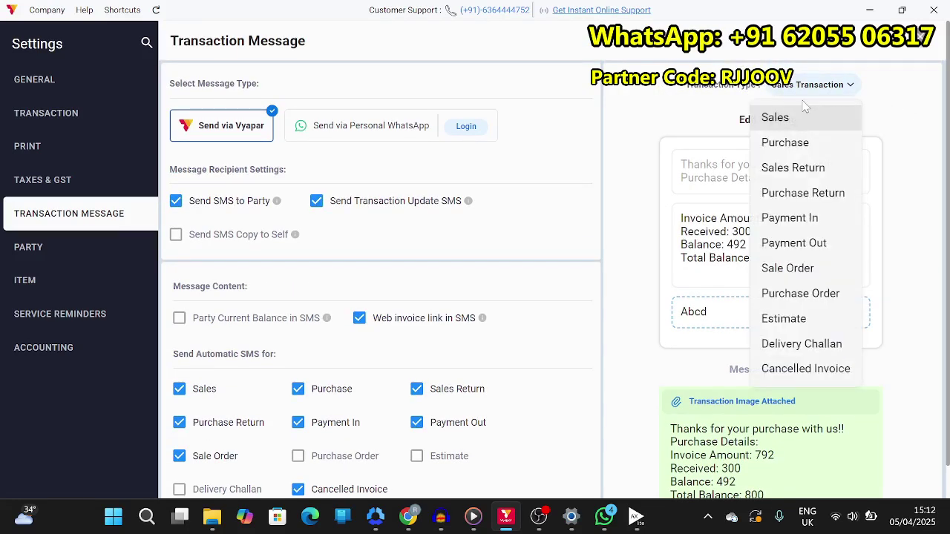
pyautogui.click(784, 169)
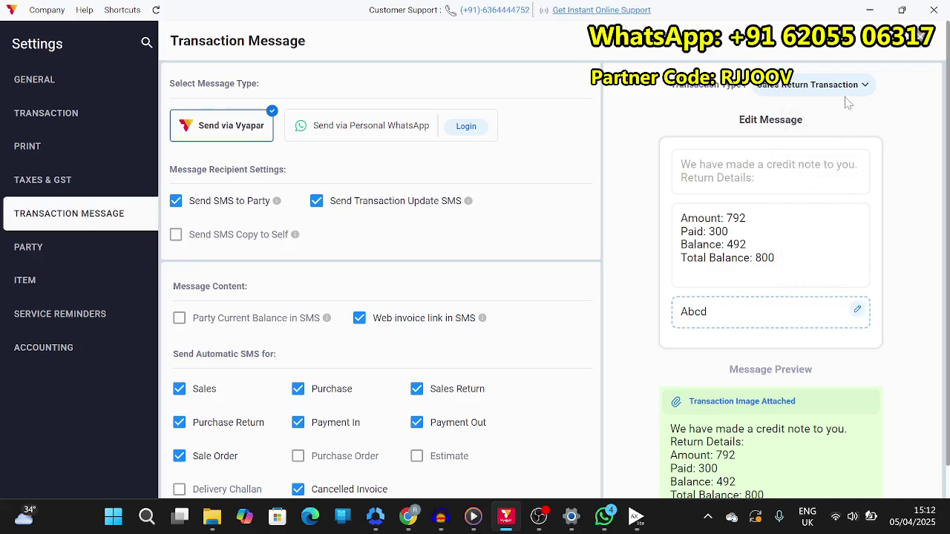
pyautogui.click(788, 85)
pyautogui.click(816, 191)
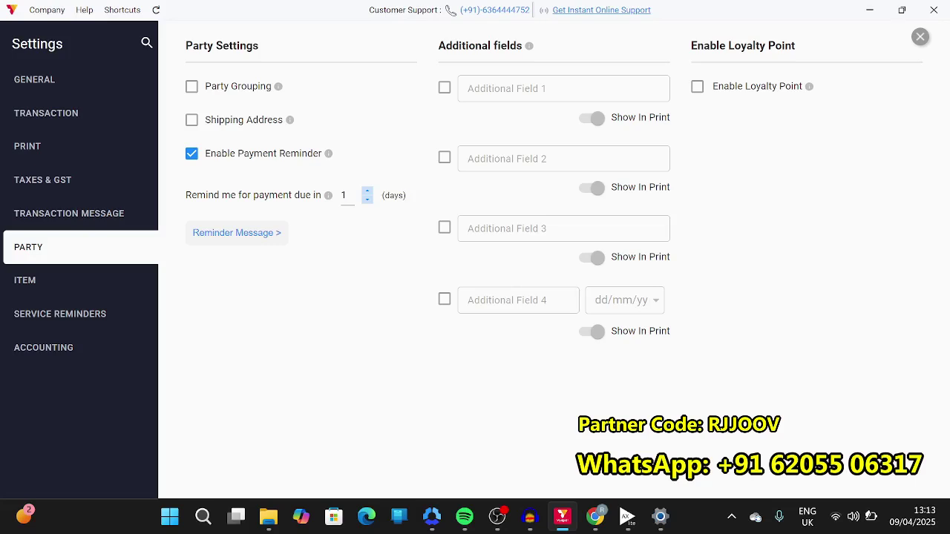
# Examine the Party Grouping option in the party settings without enabling it
pyautogui.moveTo(272, 87); pyautogui.dragTo(201, 95)
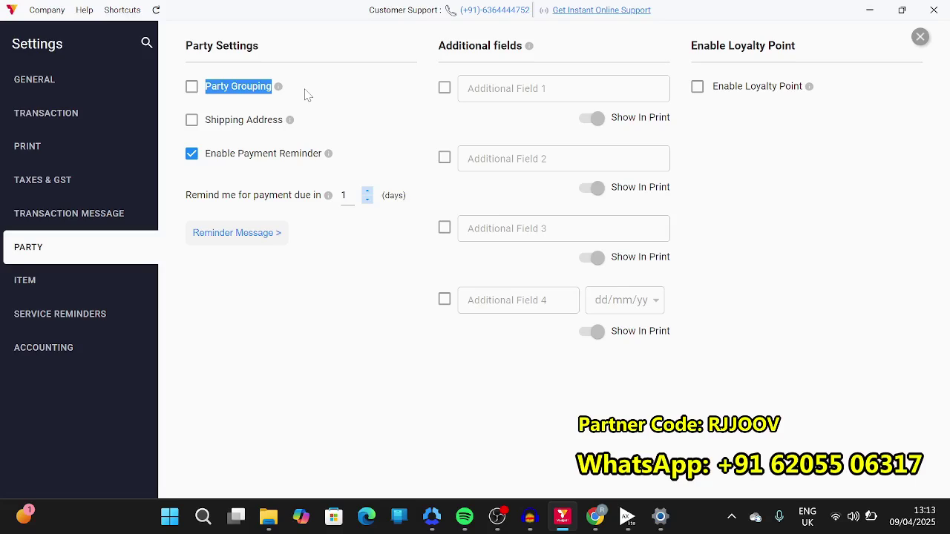
pyautogui.click(304, 124)
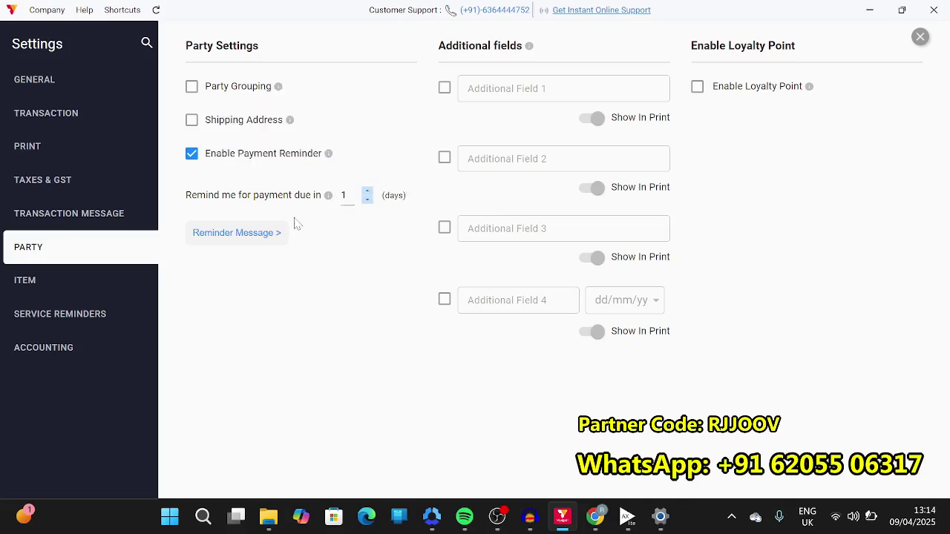
# Open the payment reminder message in the party settings and save it without an additional message
pyautogui.click(267, 243)
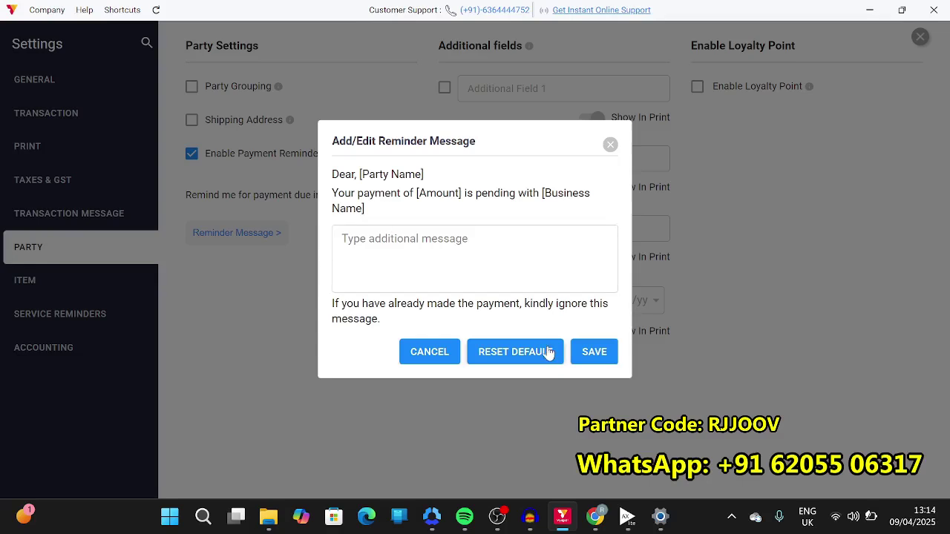
pyautogui.click(590, 354)
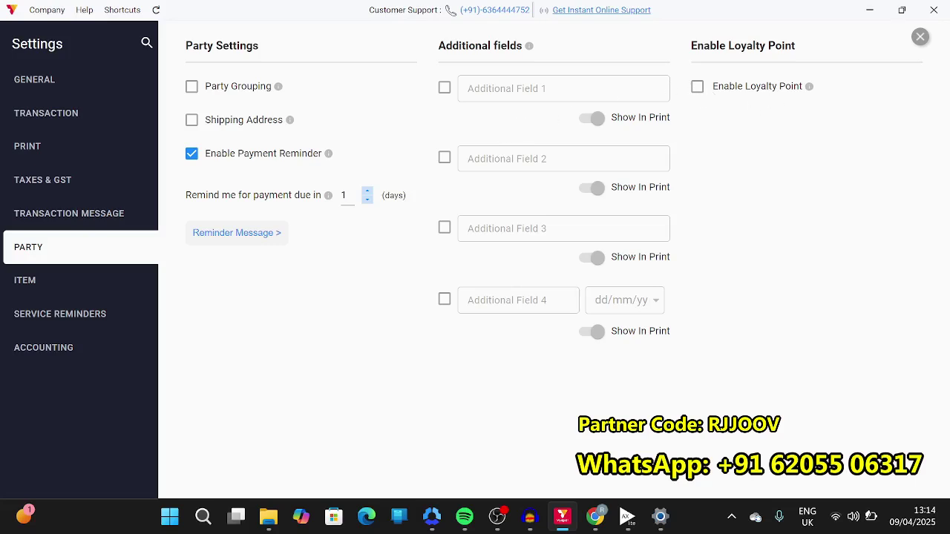
# Try the Enable Loyalty Point option for parties, dismiss its introduction and switch the option back off
pyautogui.click(696, 87)
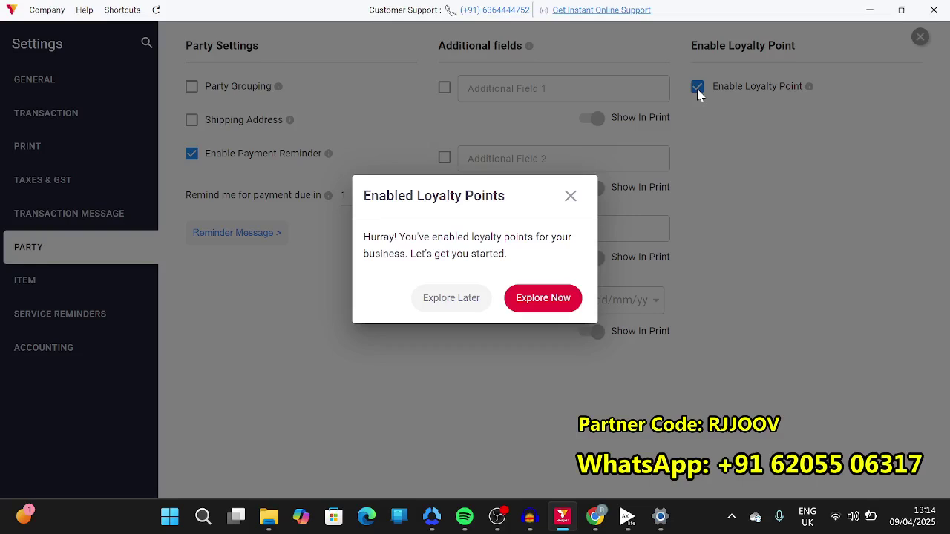
pyautogui.click(570, 195)
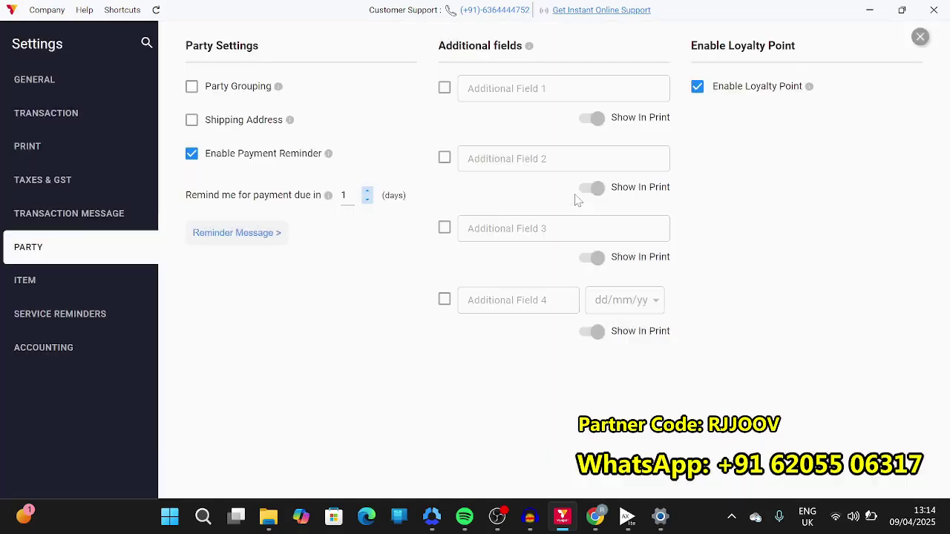
pyautogui.click(697, 87)
# Review the item settings, including the What do you sell choices and the Show Low Stock Dialog option
pyautogui.click(41, 290)
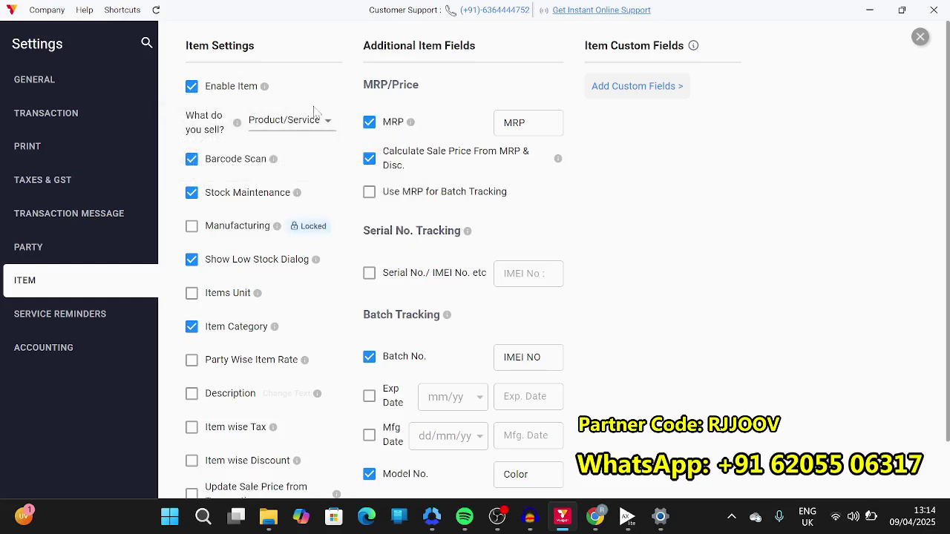
pyautogui.click(310, 123)
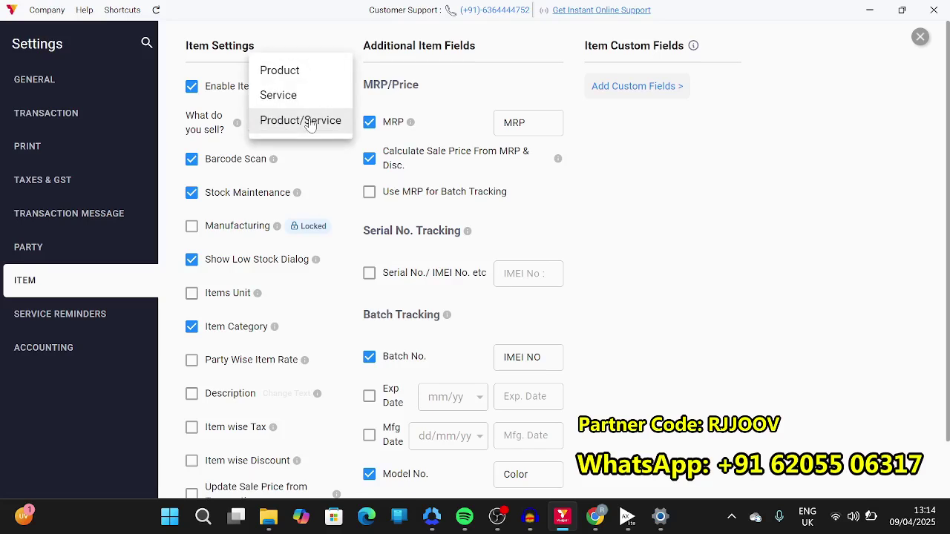
pyautogui.click(562, 192)
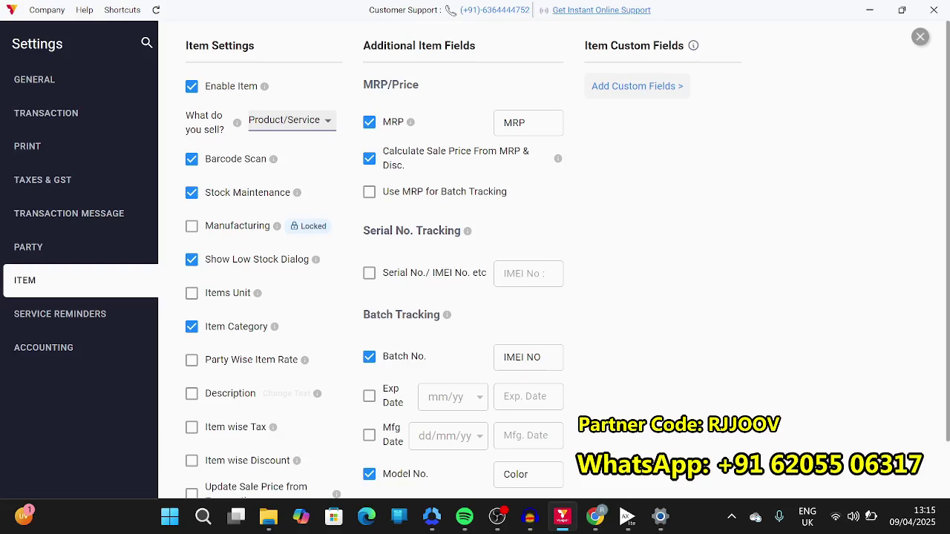
pyautogui.moveTo(298, 195)
pyautogui.scroll(-2, 275, 299)
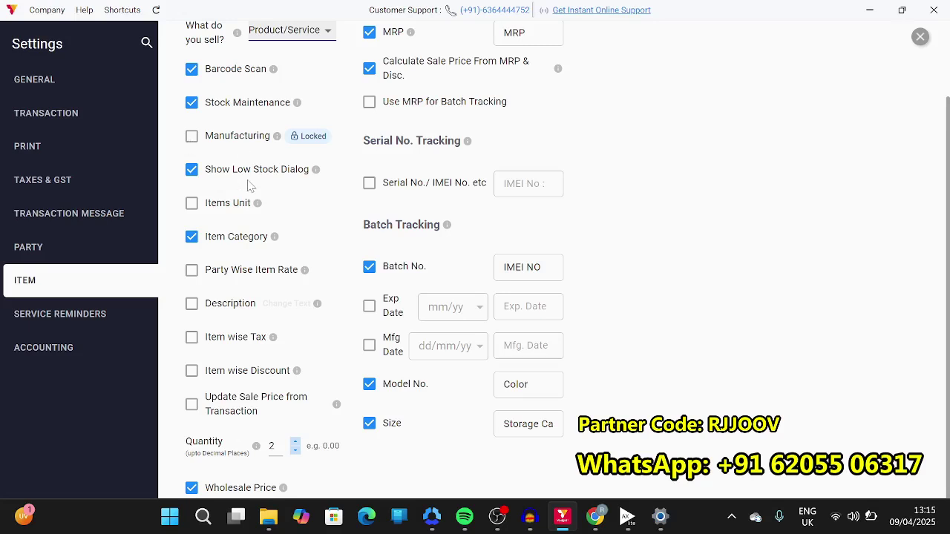
pyautogui.moveTo(310, 171); pyautogui.dragTo(205, 176)
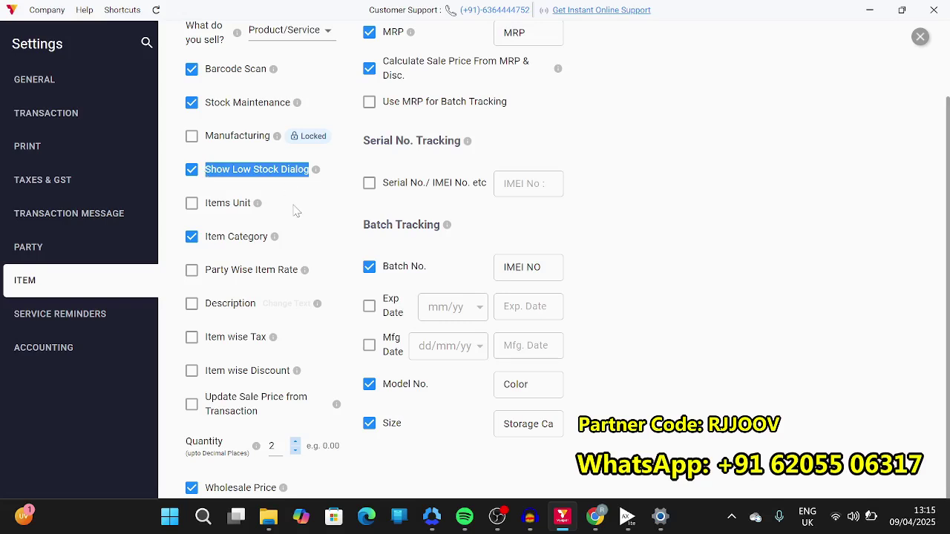
pyautogui.click(298, 211)
# Read the Items Unit explanation, then enable Items Unit and Default Unit in the item settings
pyautogui.click(191, 205)
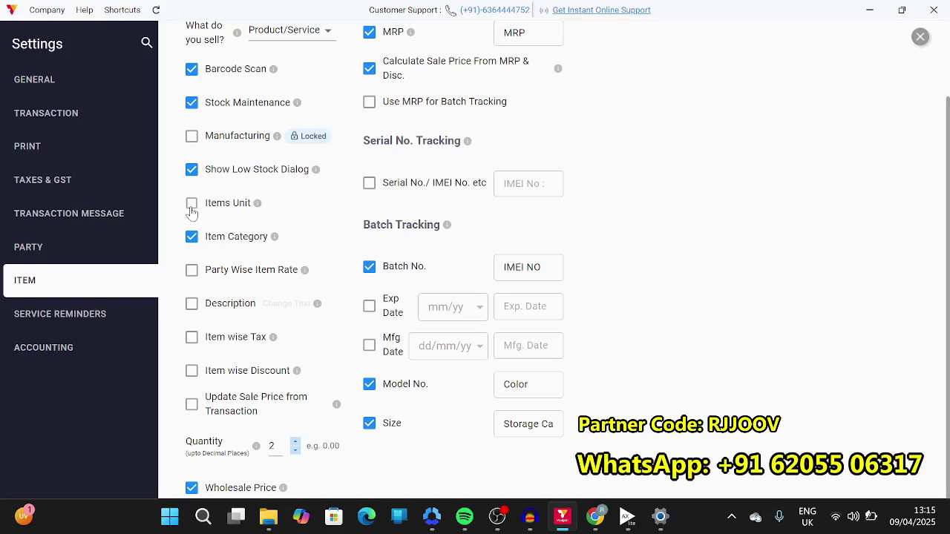
pyautogui.click(191, 204)
pyautogui.moveTo(264, 208)
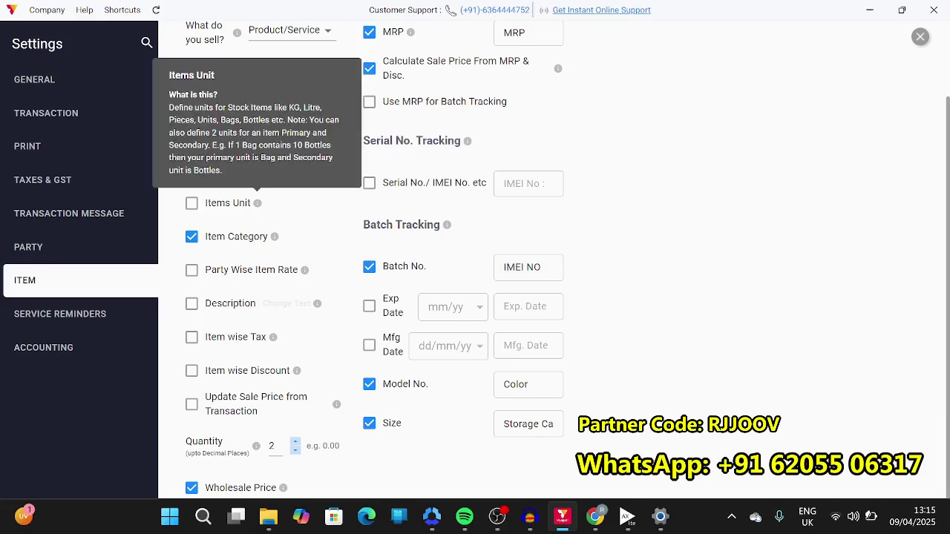
pyautogui.click(189, 206)
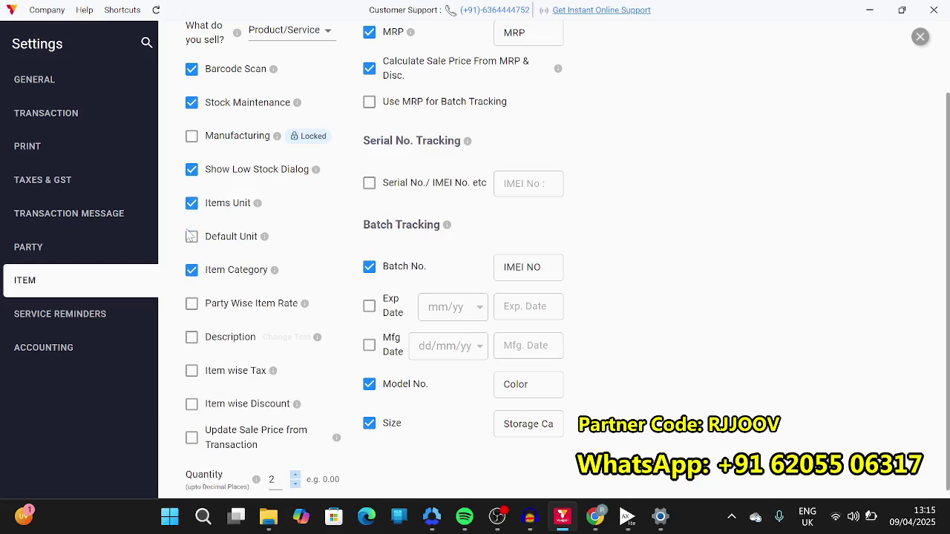
pyautogui.click(192, 237)
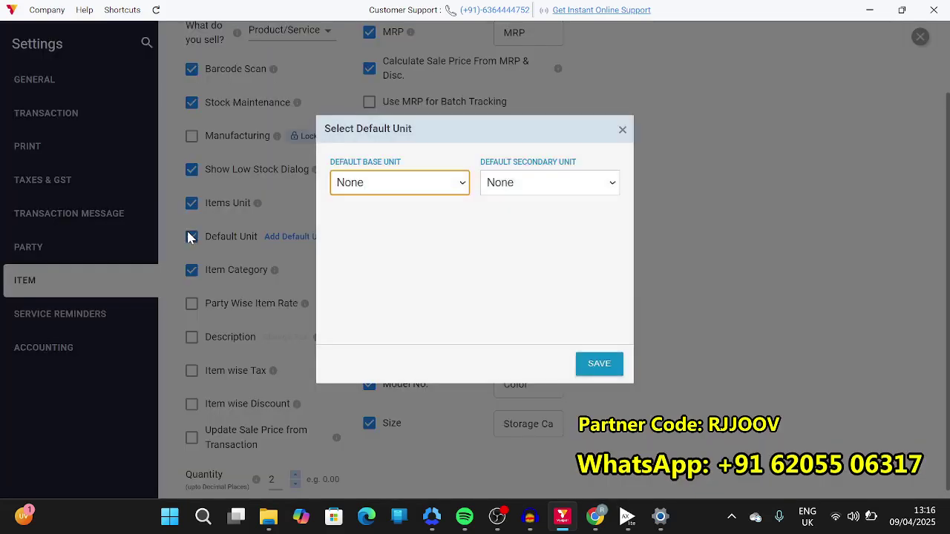
# Try a default base unit of BOX with secondary unit BOTTLES at a conversion rate of 20, closing without saving
pyautogui.click(404, 187)
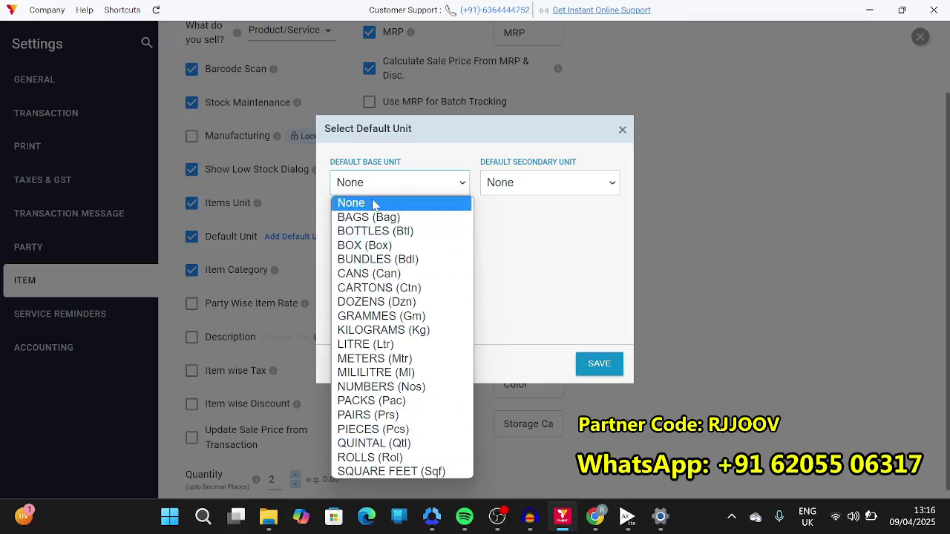
pyautogui.click(380, 247)
pyautogui.click(546, 185)
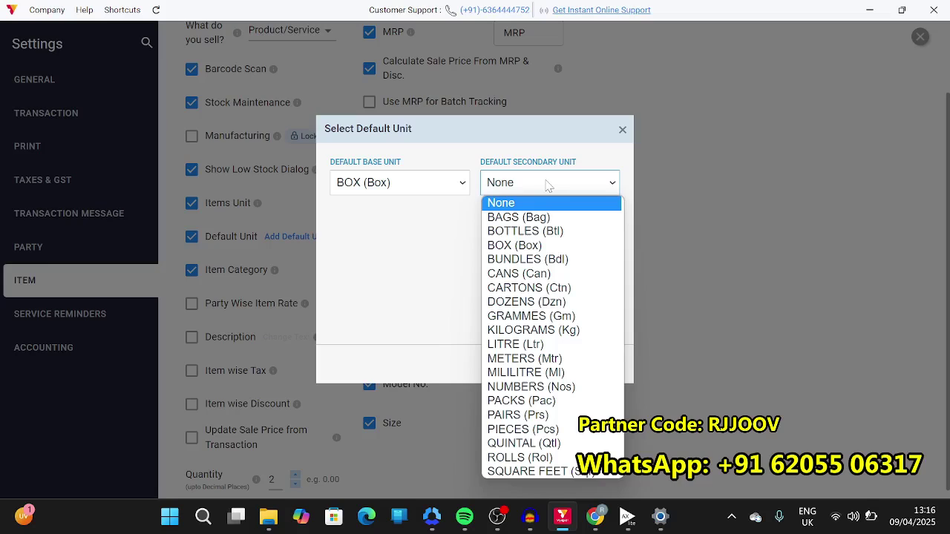
pyautogui.scroll(-1, 540, 410)
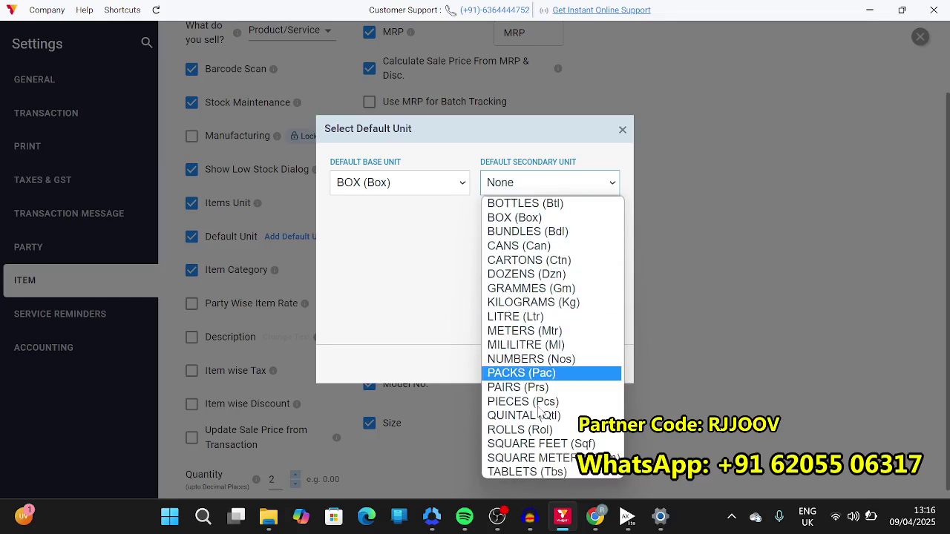
pyautogui.click(524, 203)
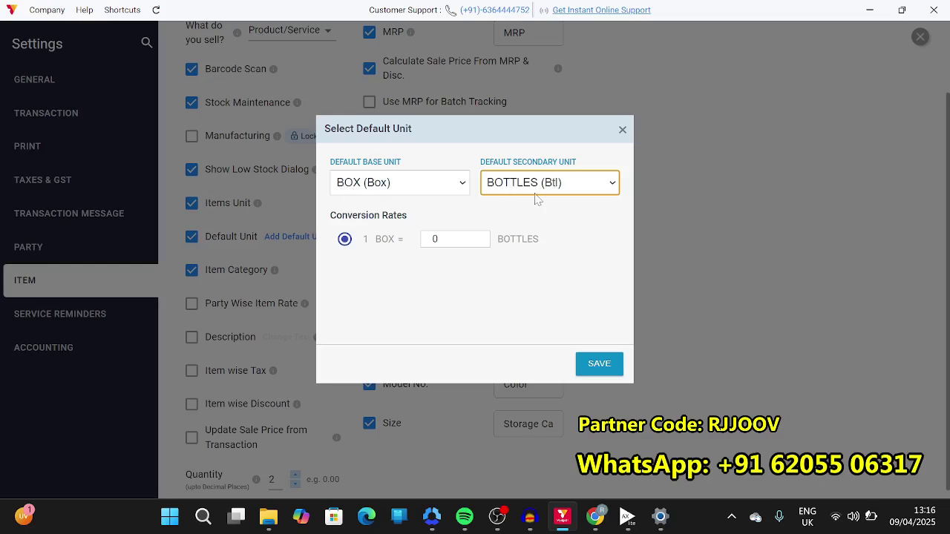
pyautogui.click(439, 239)
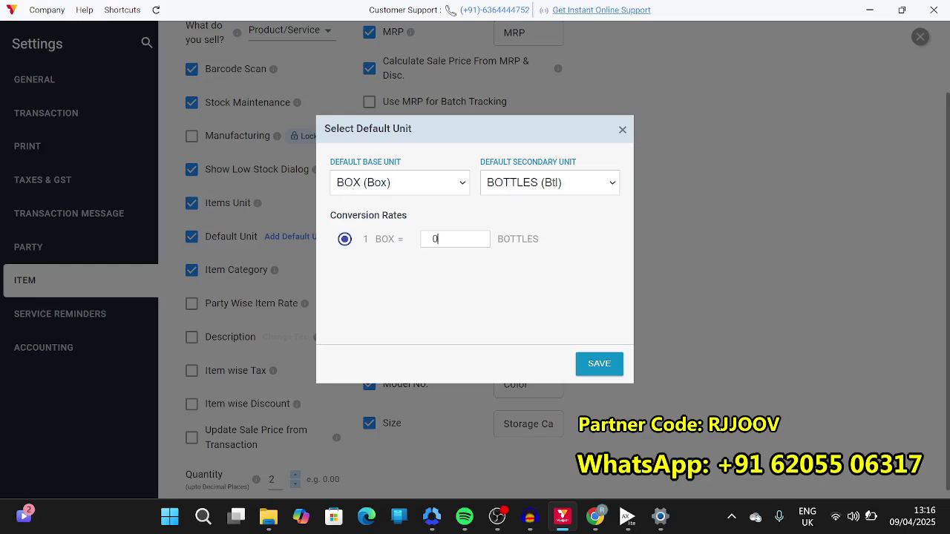
pyautogui.write('20')
pyautogui.click(622, 130)
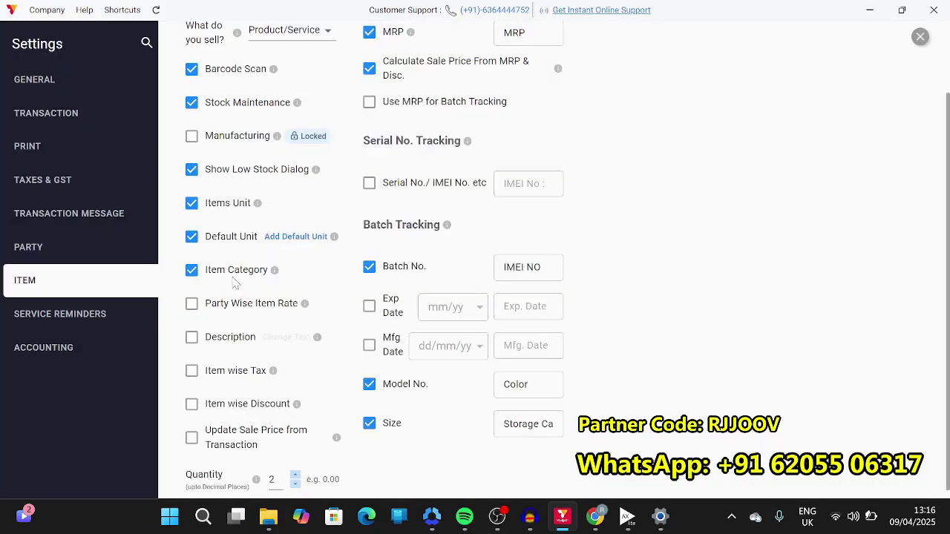
# Review the item options from Item Category to Wholesale Price and try the MRP field, leaving it disabled
pyautogui.moveTo(273, 276)
pyautogui.scroll(-1, 292, 282)
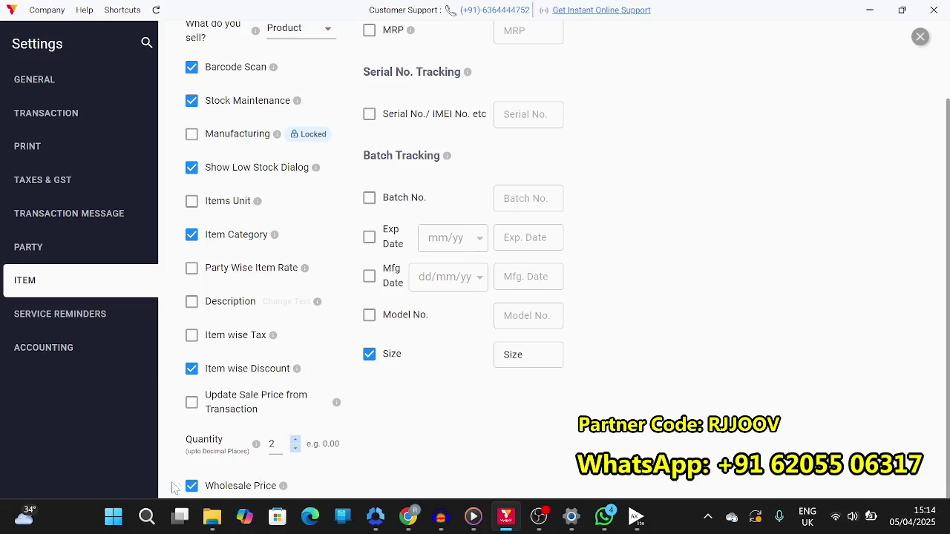
pyautogui.scroll(2, 438, 333)
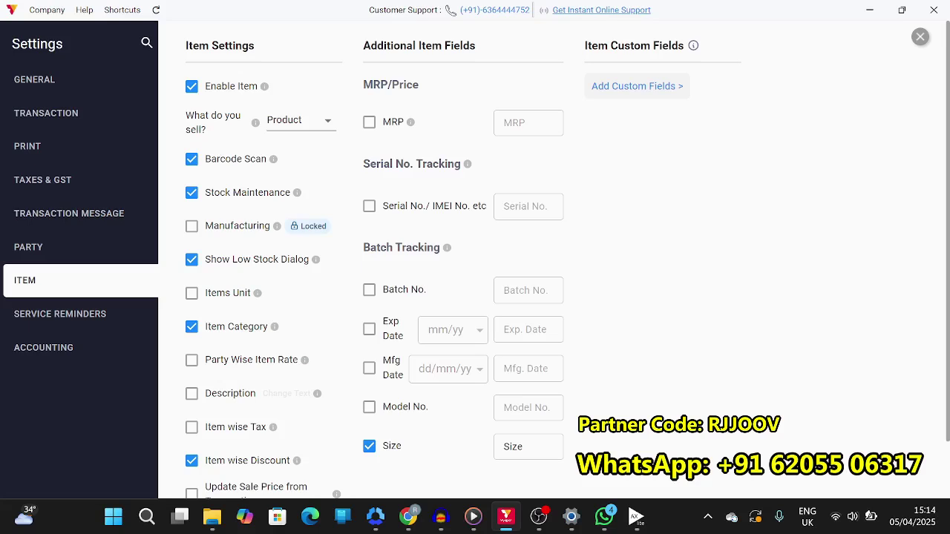
pyautogui.click(370, 123)
pyautogui.click(369, 123)
# Examine the serial number and batch tracking fields and try the Batch No. option, leaving it disabled
pyautogui.scroll(-2, 470, 272)
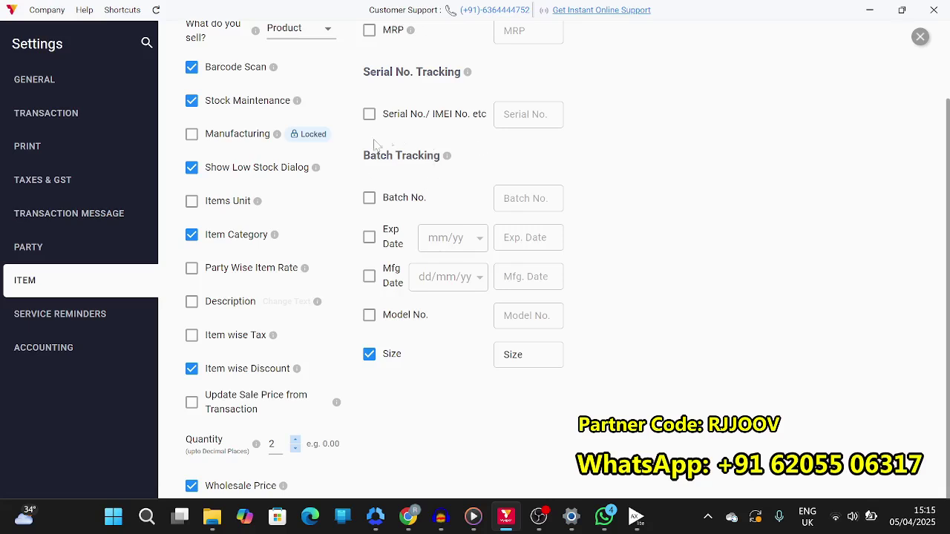
pyautogui.click(369, 202)
pyautogui.click(369, 200)
pyautogui.click(369, 200)
pyautogui.click(369, 205)
pyautogui.scroll(2, 586, 327)
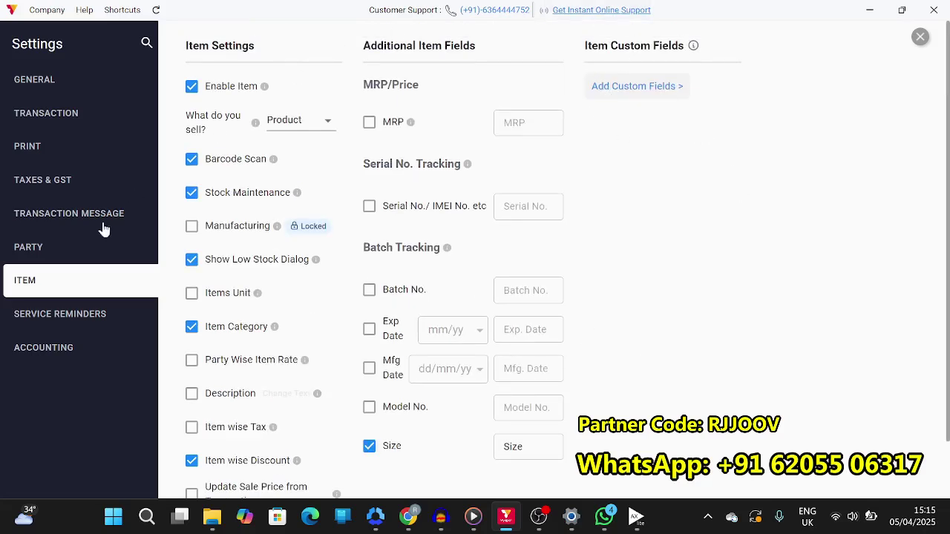
# Begin adding a service reminder and view the selectable items filtered by Products, Services and All Items
pyautogui.click(74, 314)
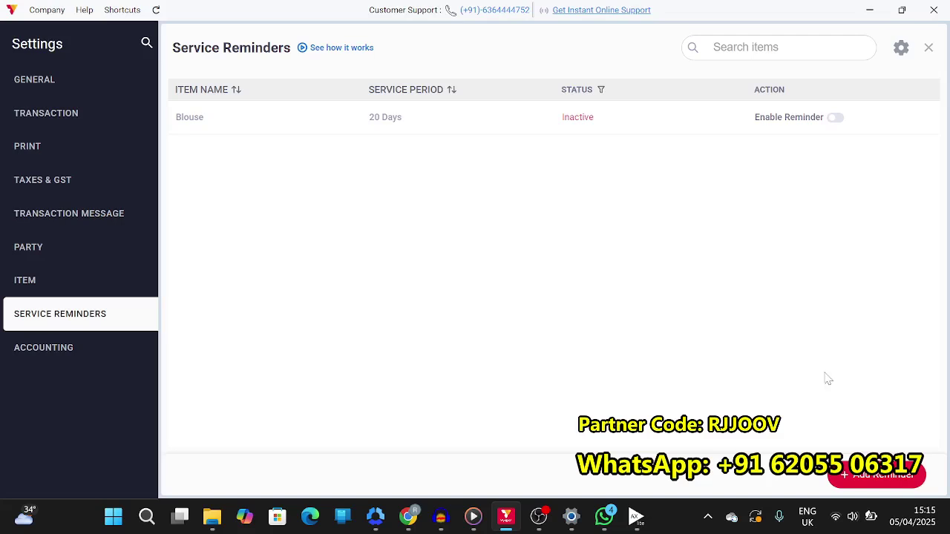
pyautogui.click(883, 483)
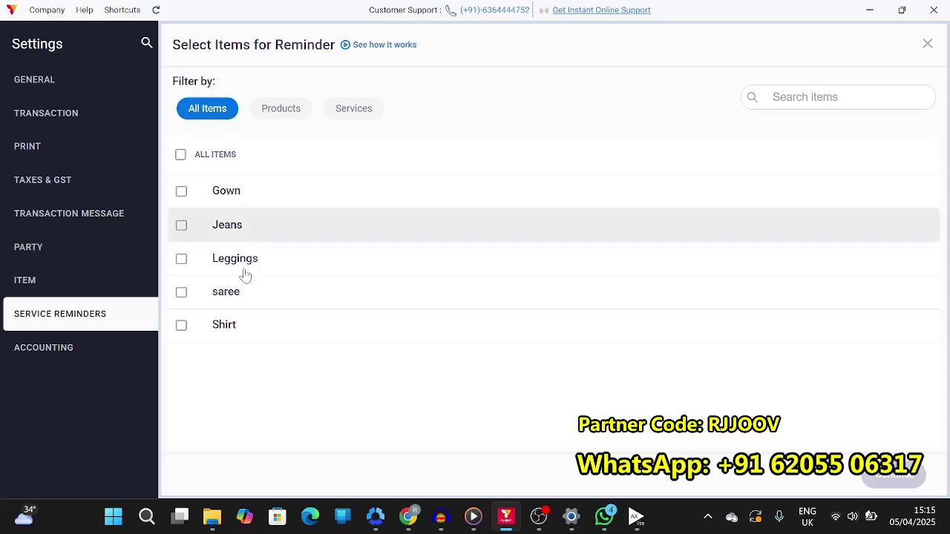
pyautogui.click(277, 109)
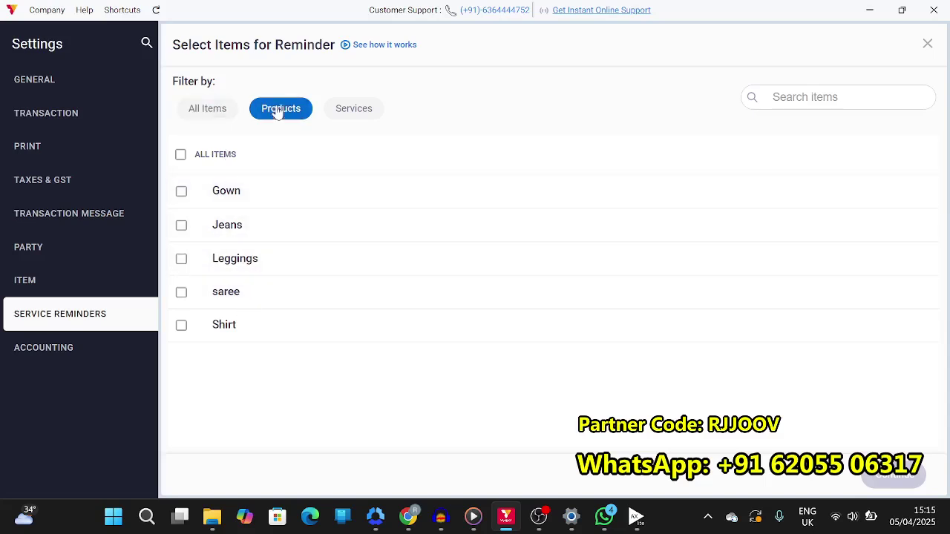
pyautogui.click(364, 108)
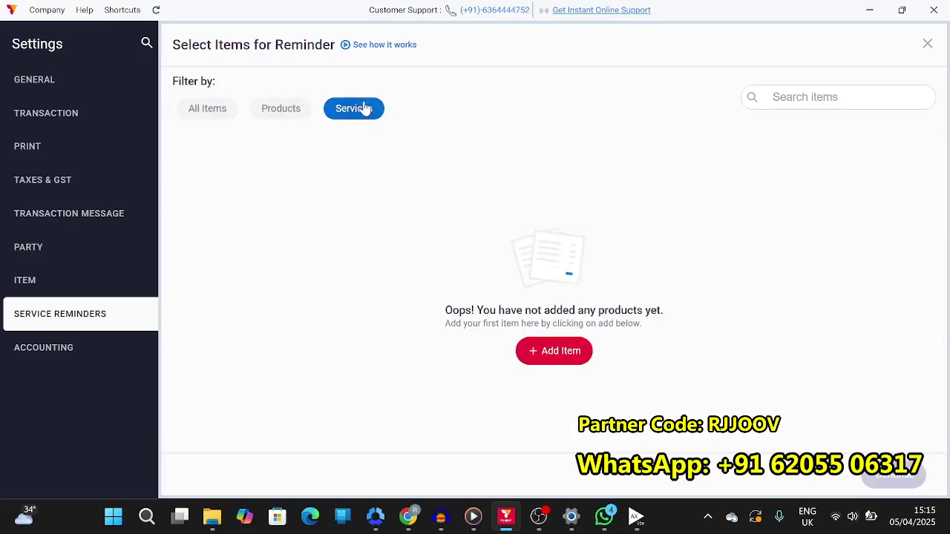
pyautogui.click(212, 108)
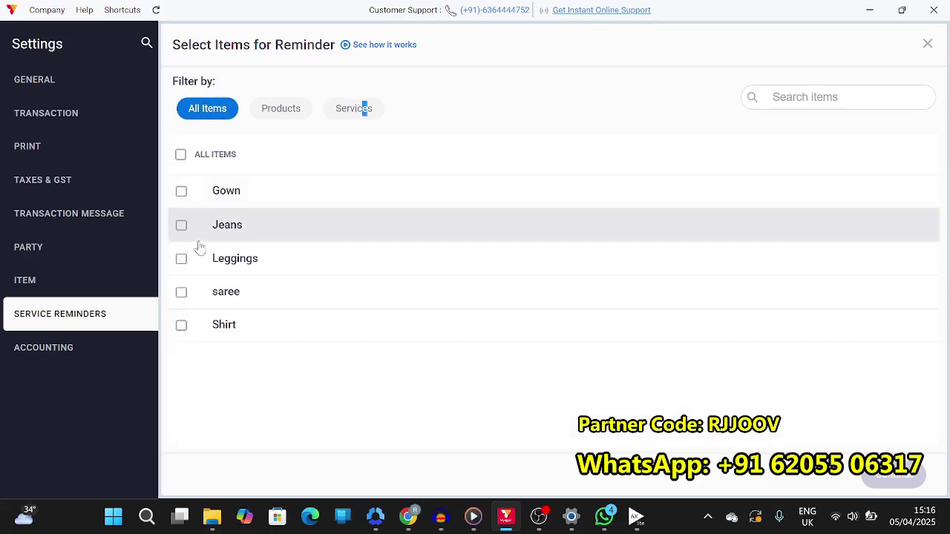
# Try a service reminder for Leggings, check the service period and Send Reminders to choices, and leave without adding it
pyautogui.click(182, 260)
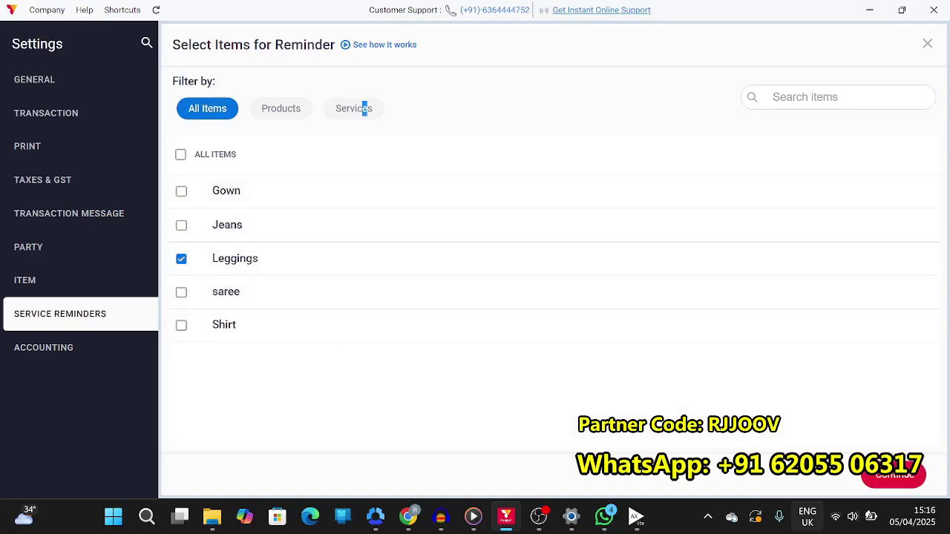
pyautogui.click(890, 479)
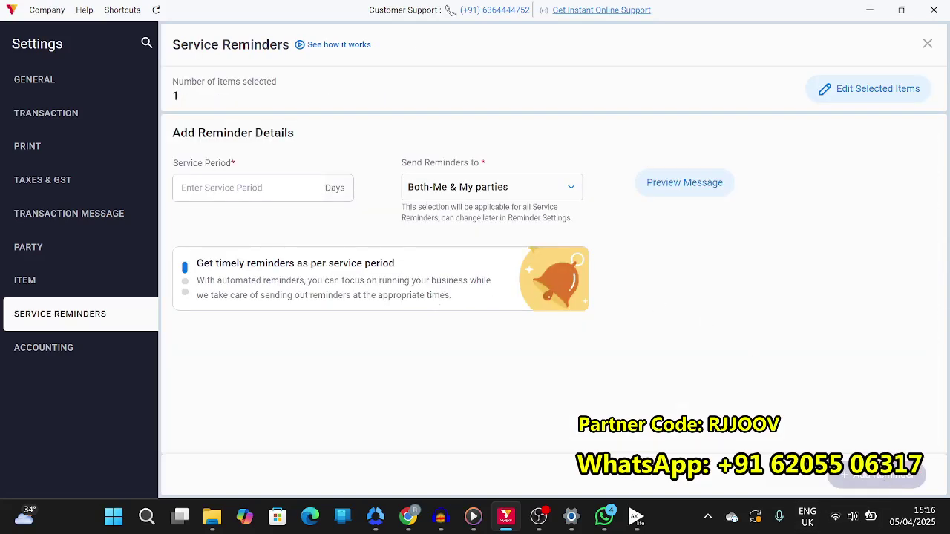
pyautogui.click(277, 184)
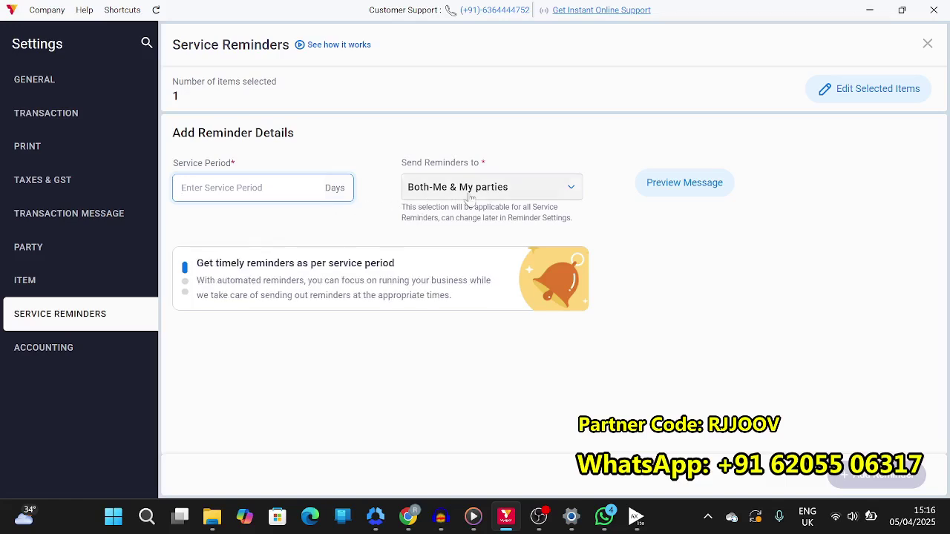
pyautogui.click(520, 187)
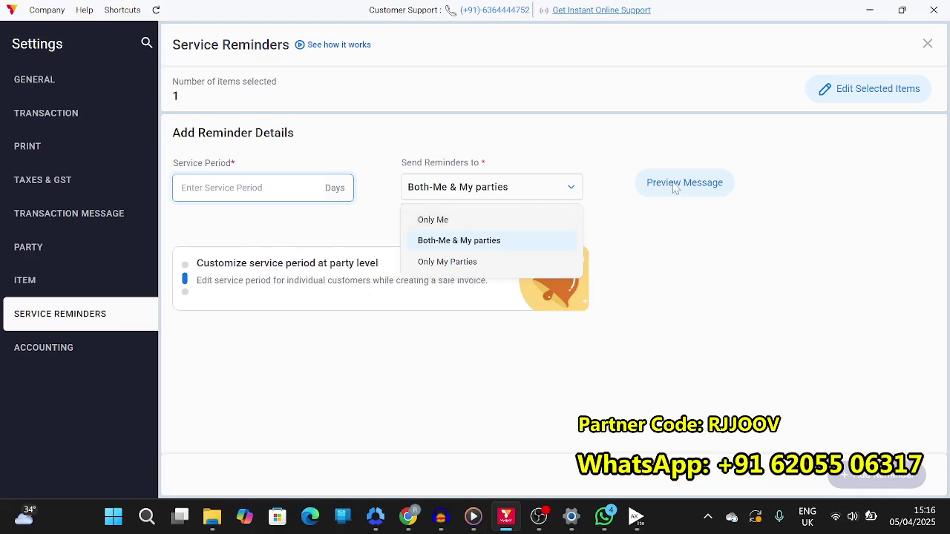
pyautogui.click(641, 190)
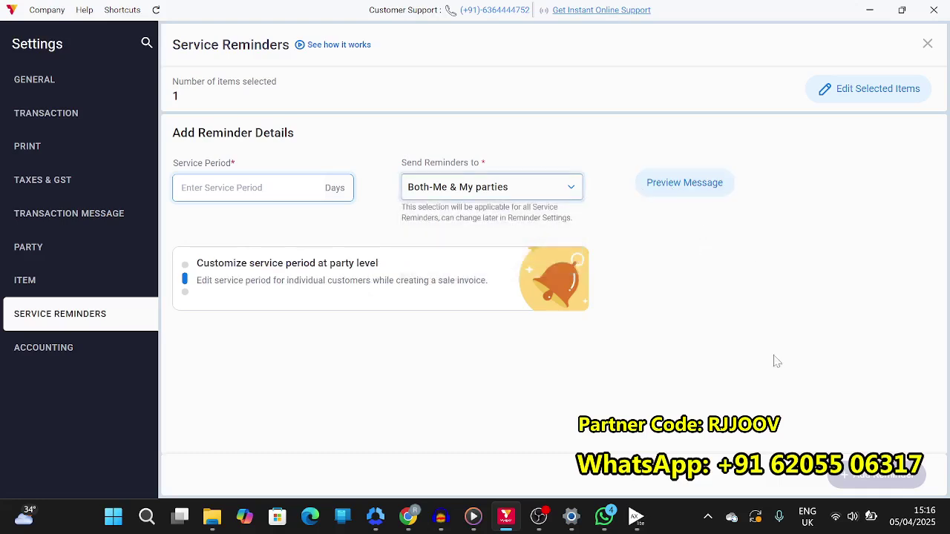
pyautogui.click(927, 43)
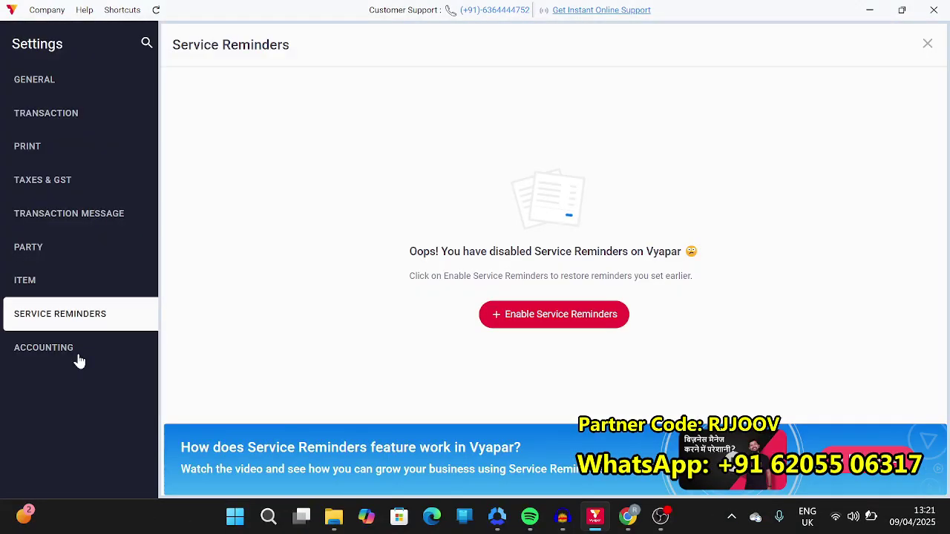
# Enable the Accounting module in the accounting settings
pyautogui.click(79, 361)
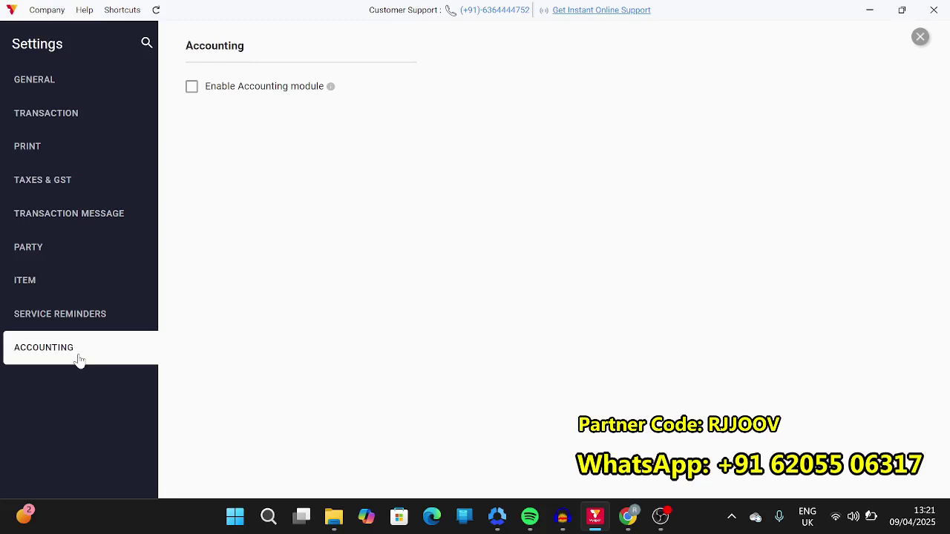
pyautogui.click(193, 87)
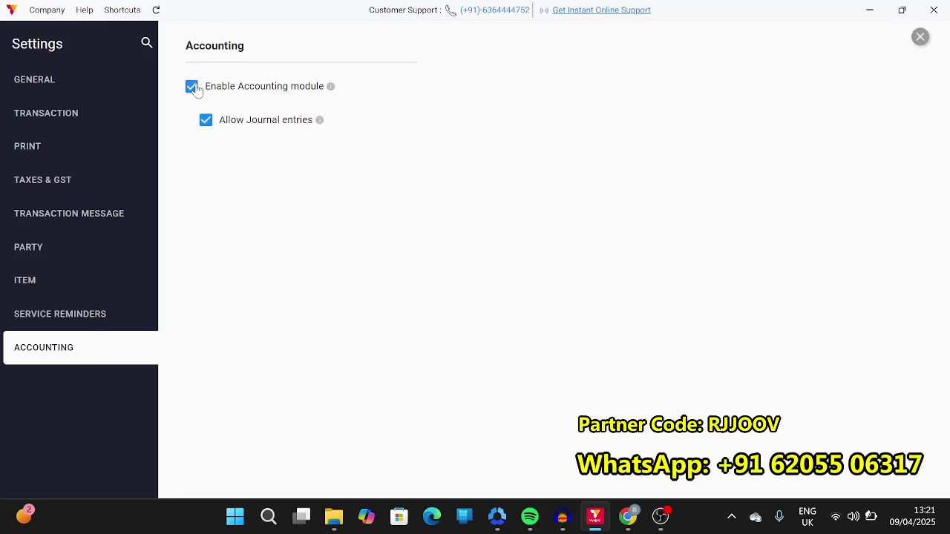